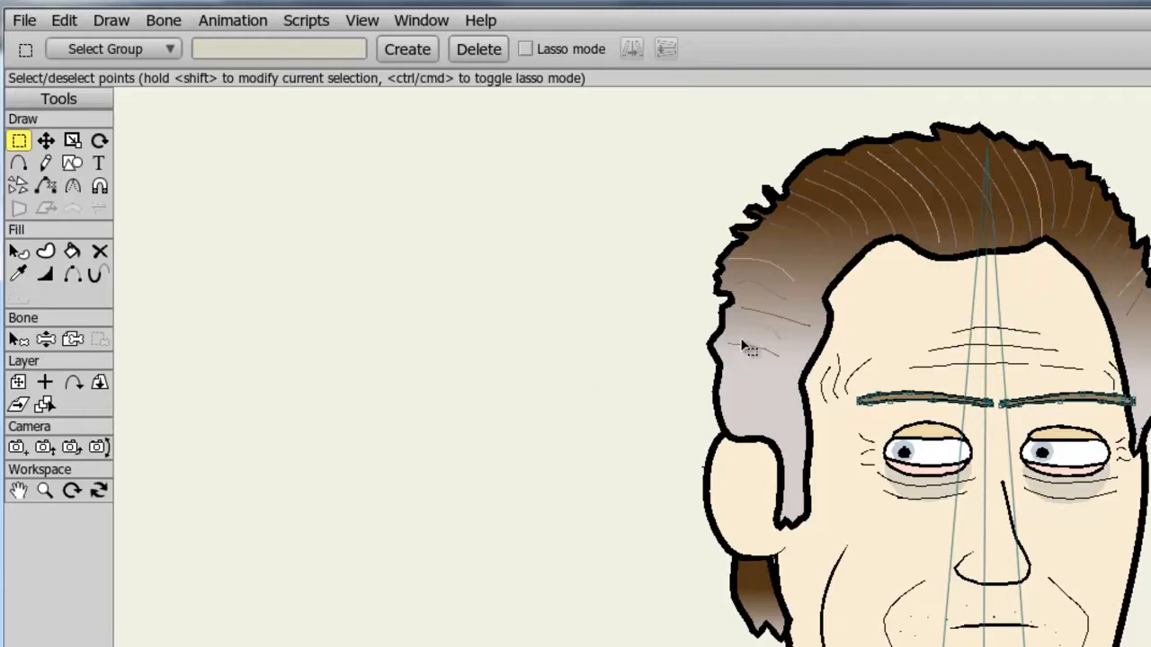
- Box-select the points of both eyebrows, select only the outer-end points of the left eyebrow, and clear the selection
left_click_drag(742, 341, 1150, 422)
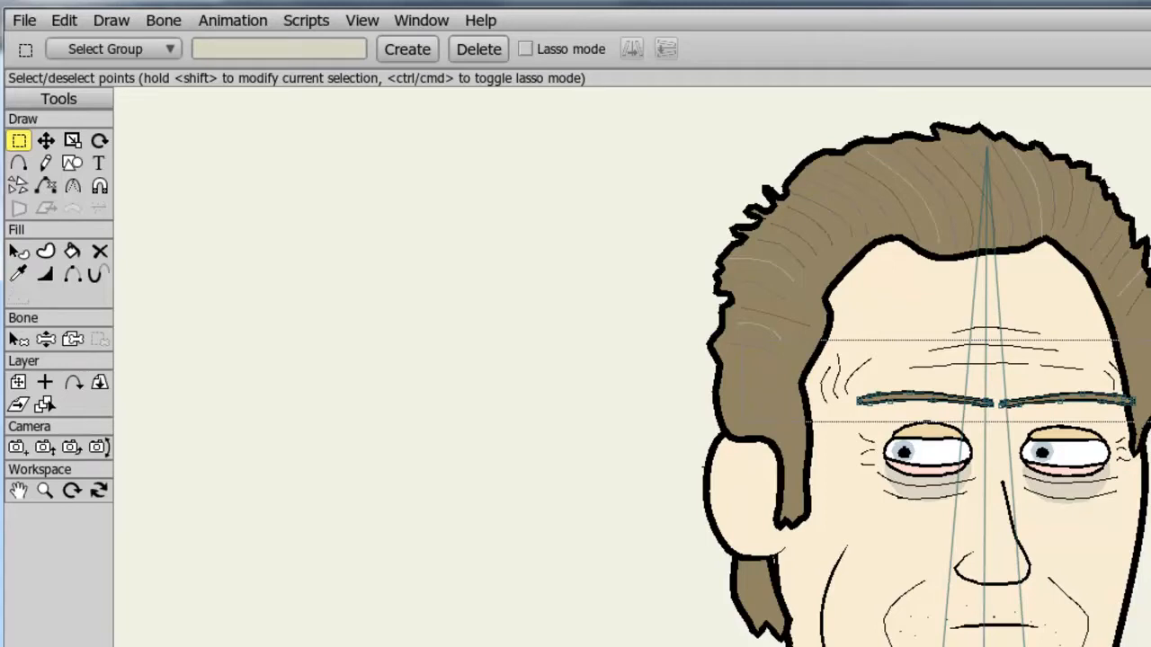
left_click_drag(1149, 421, 1149, 422)
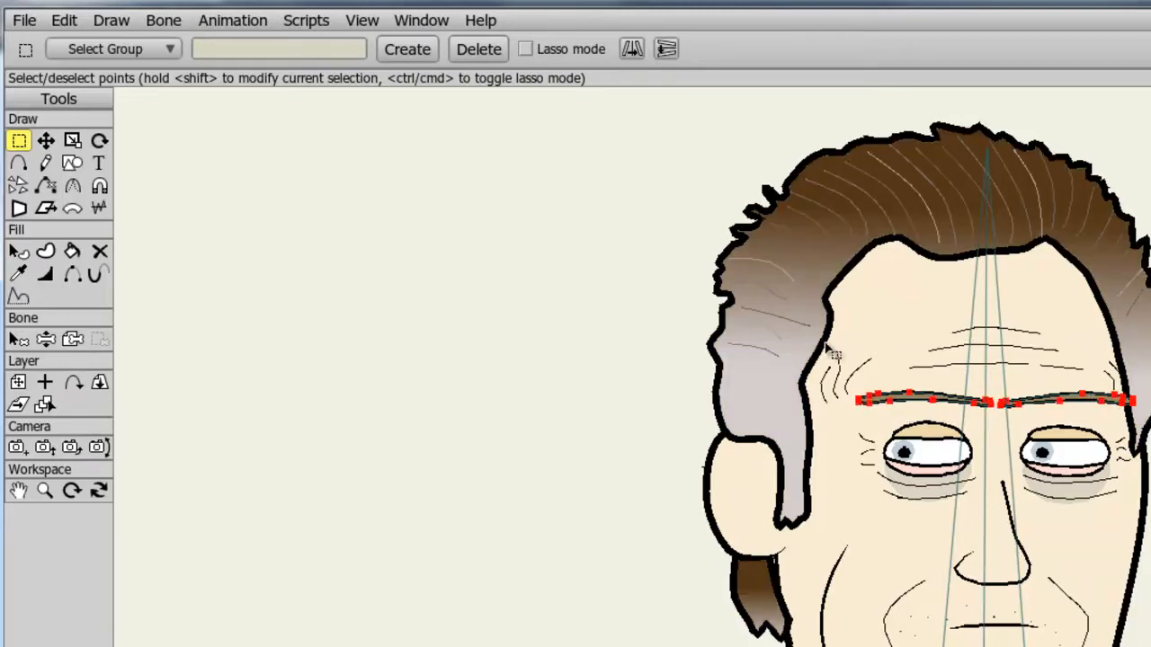
left_click(748, 333)
left_click_drag(764, 322, 872, 447)
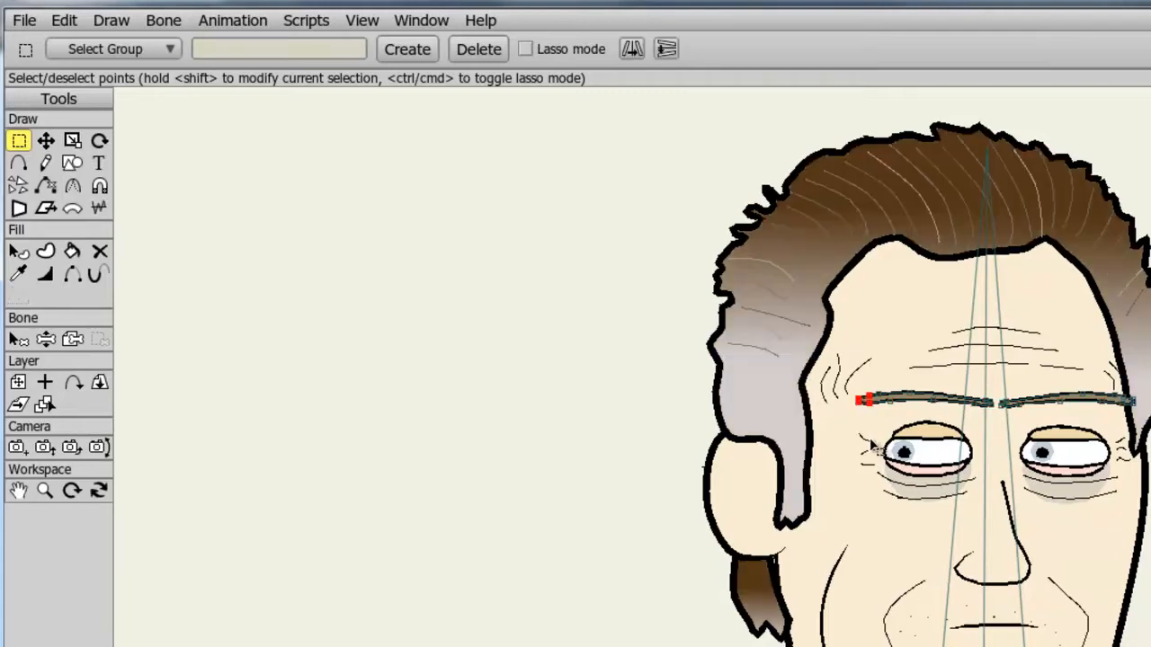
left_click(775, 357)
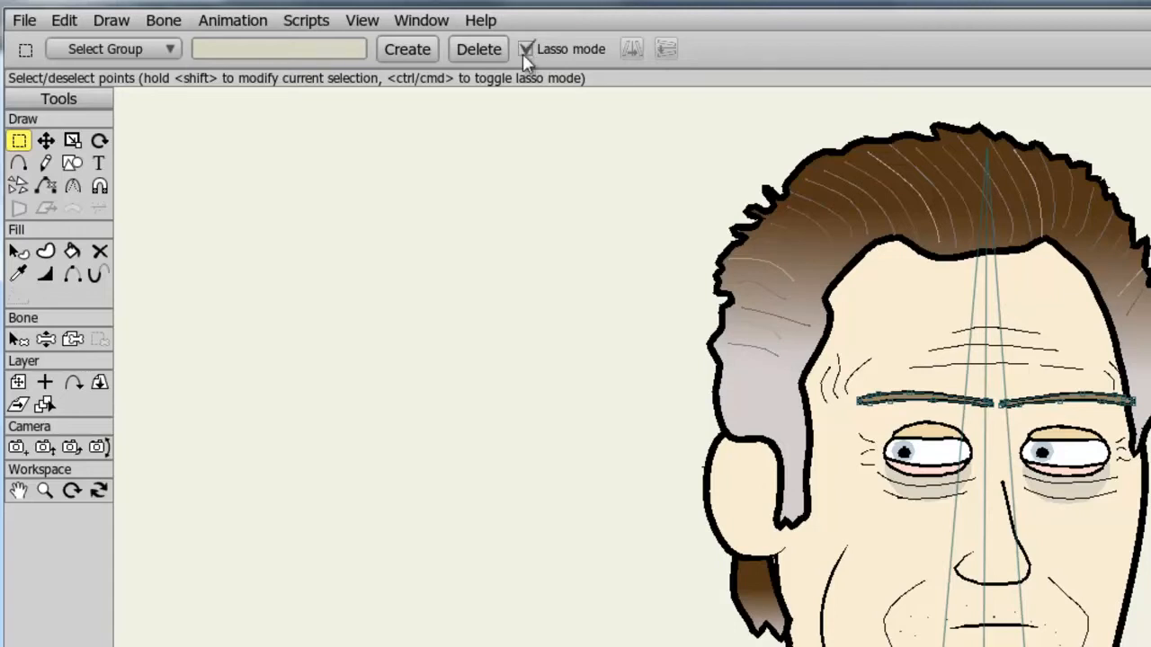
- With lasso mode on, lasso all points of both eyebrows and save them as a selection group named 1
mouse_move(879, 335)
left_mouse_down()
mouse_move(829, 354)
mouse_move(811, 403)
mouse_move(845, 433)
mouse_move(975, 423)
mouse_move(1027, 446)
mouse_move(1080, 446)
mouse_move(1142, 432)
mouse_move(1111, 357)
mouse_move(1005, 369)
mouse_move(974, 364)
mouse_move(941, 335)
mouse_move(872, 342)
left_mouse_up()
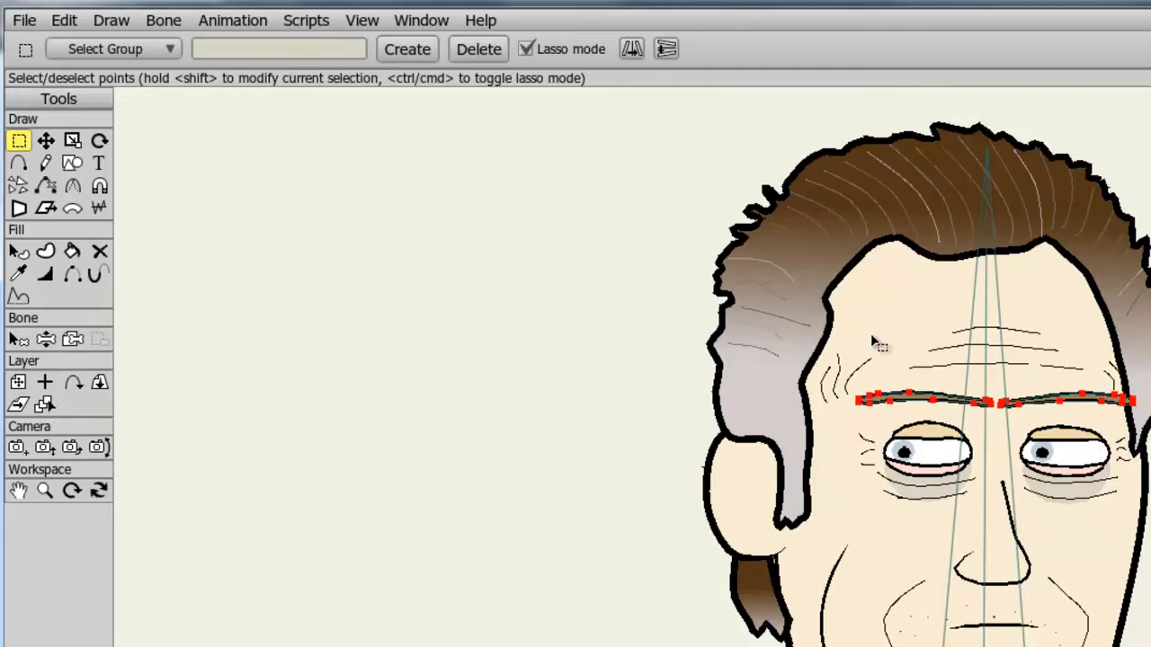
left_click(300, 52)
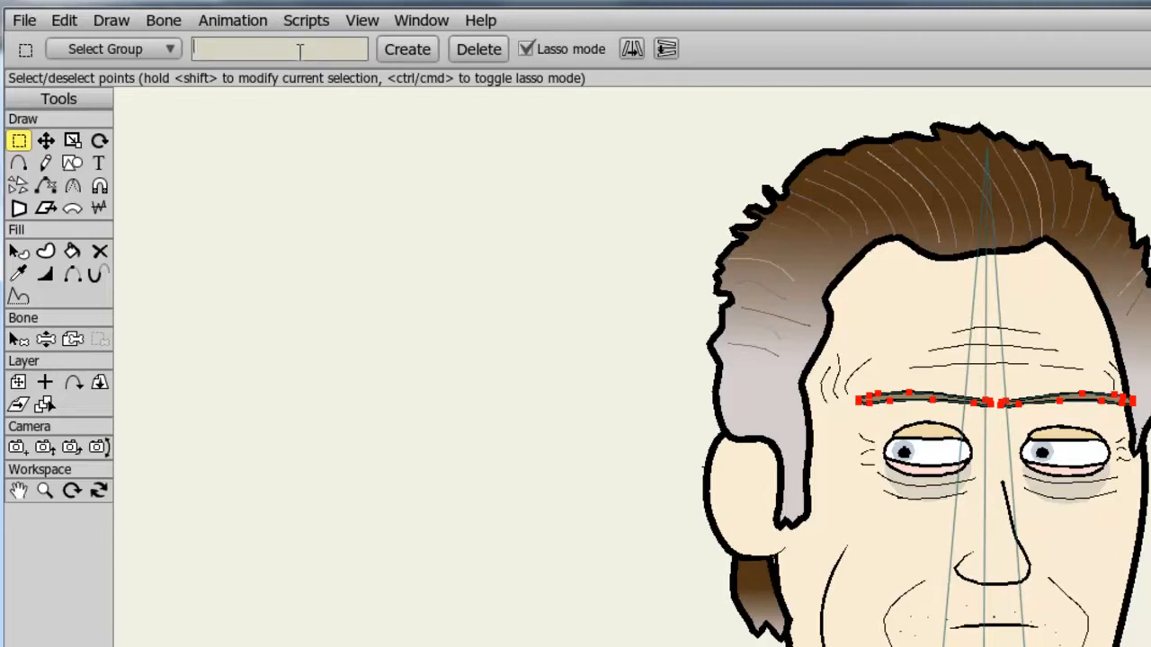
type("1")
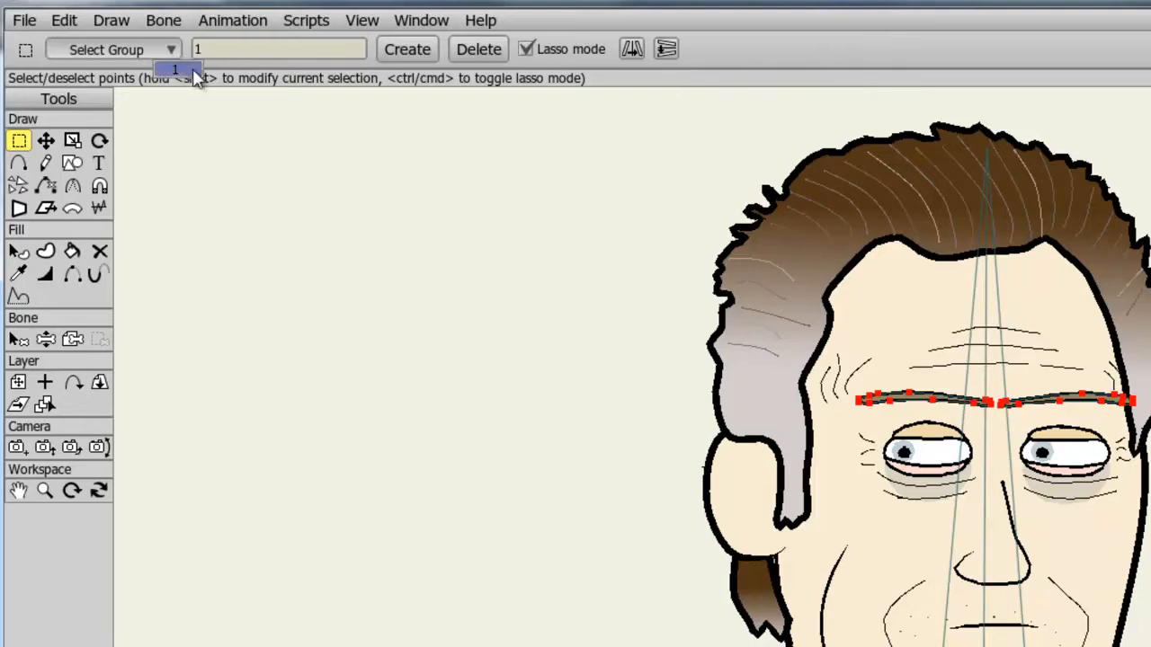
- Deselect the eyebrow points, recall them through selection group 1, and delete that group
left_click(193, 70)
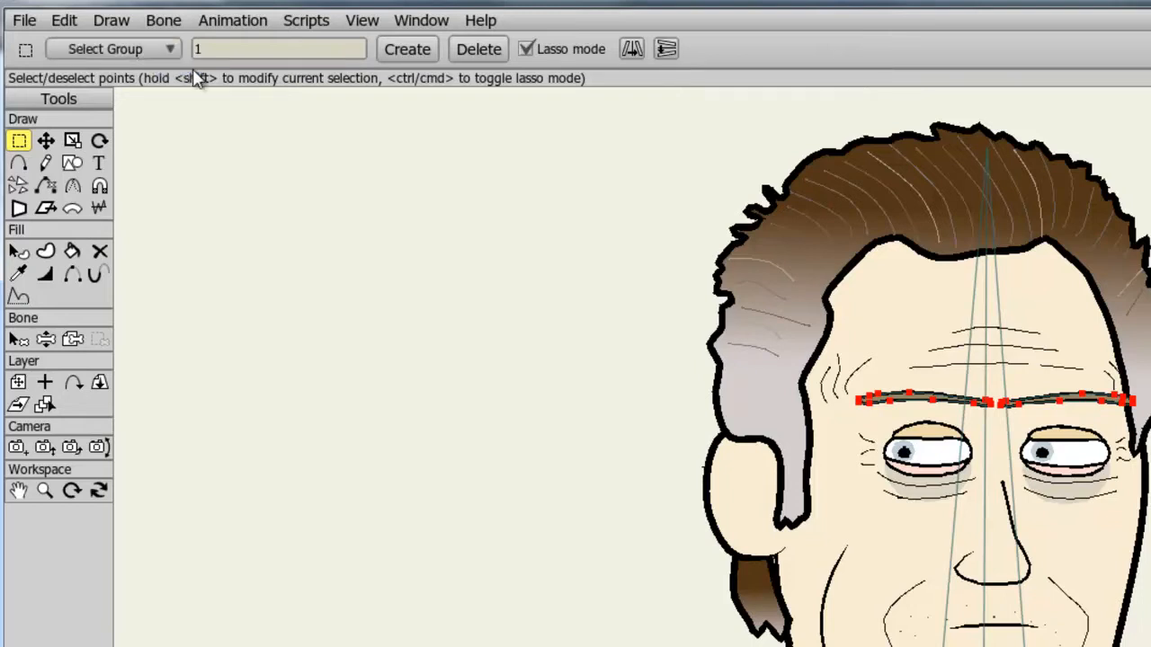
left_click(234, 162)
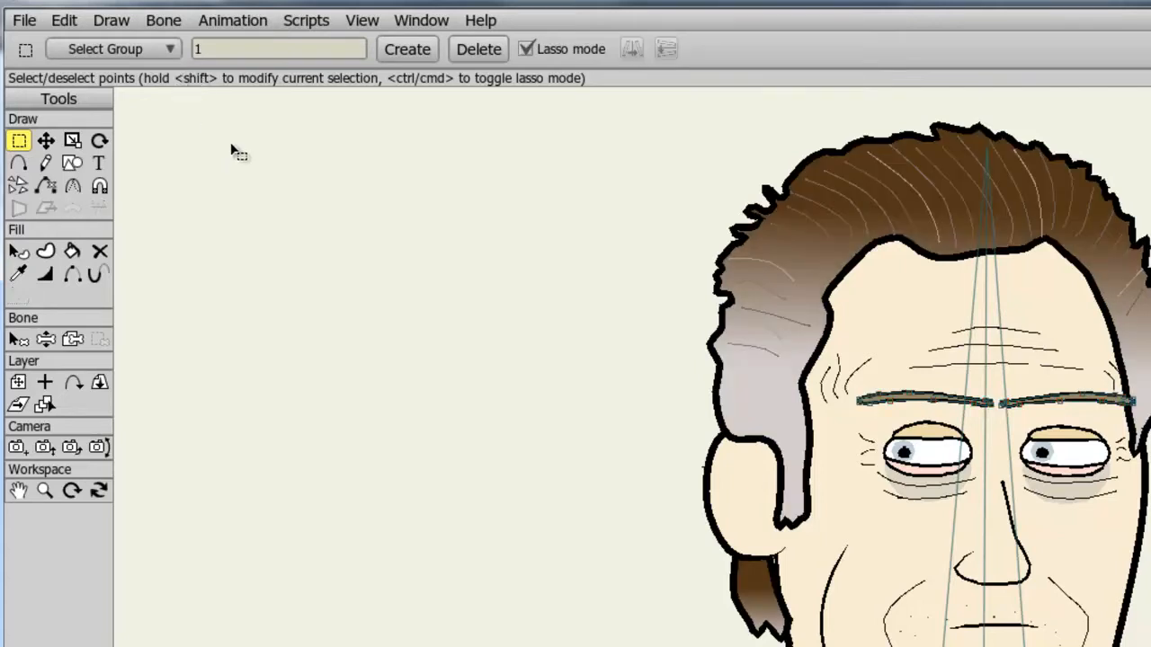
left_click(173, 51)
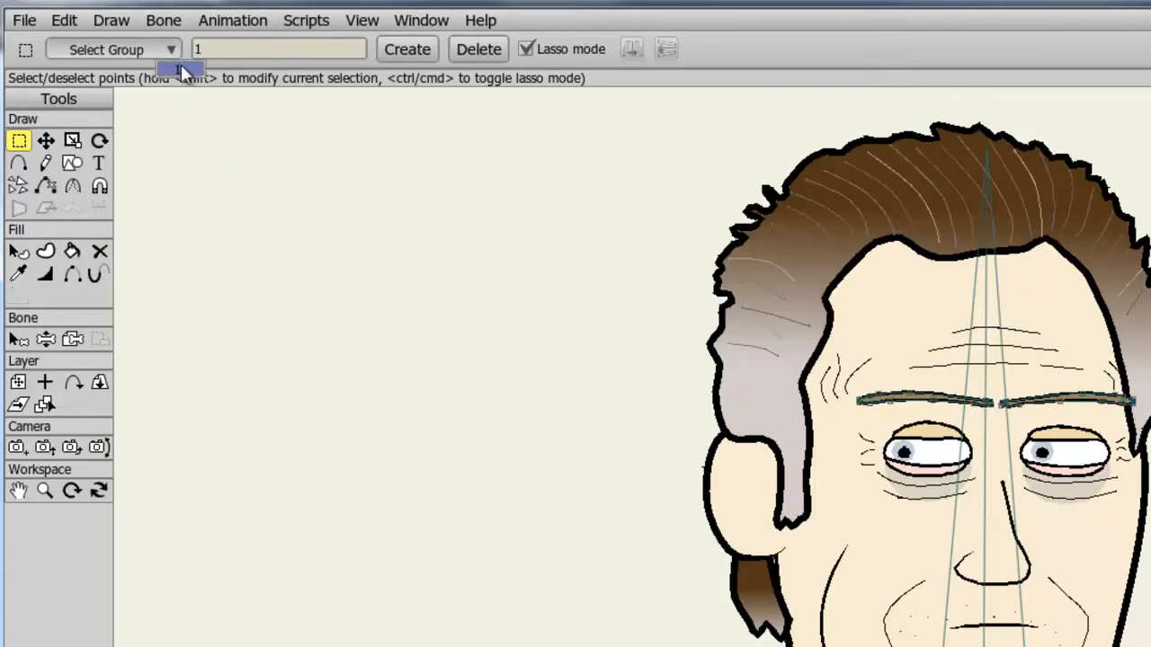
left_click(183, 70)
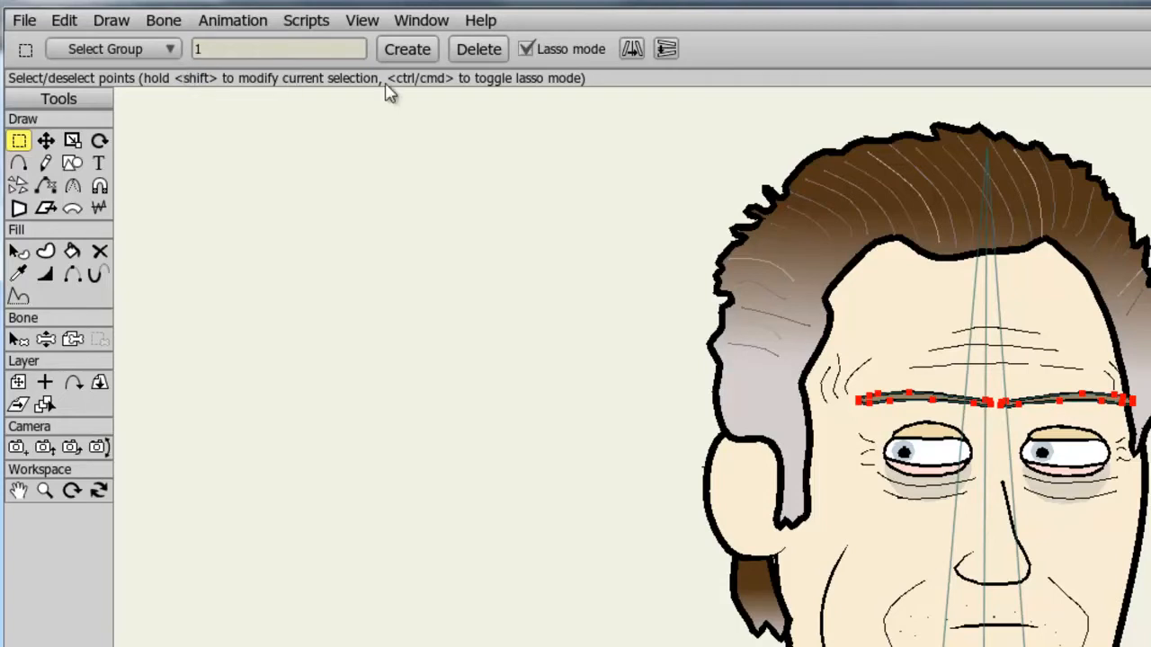
left_click(484, 51)
- Flip the selected eyebrow points horizontally and vertically
left_click(633, 50)
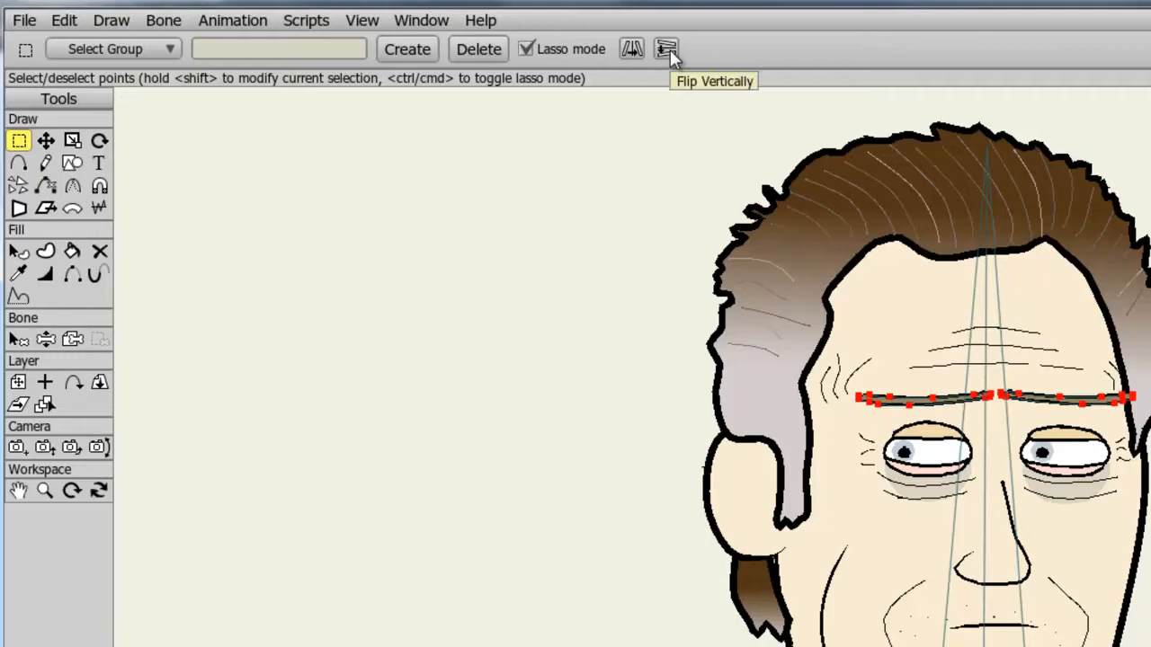
left_click(670, 49)
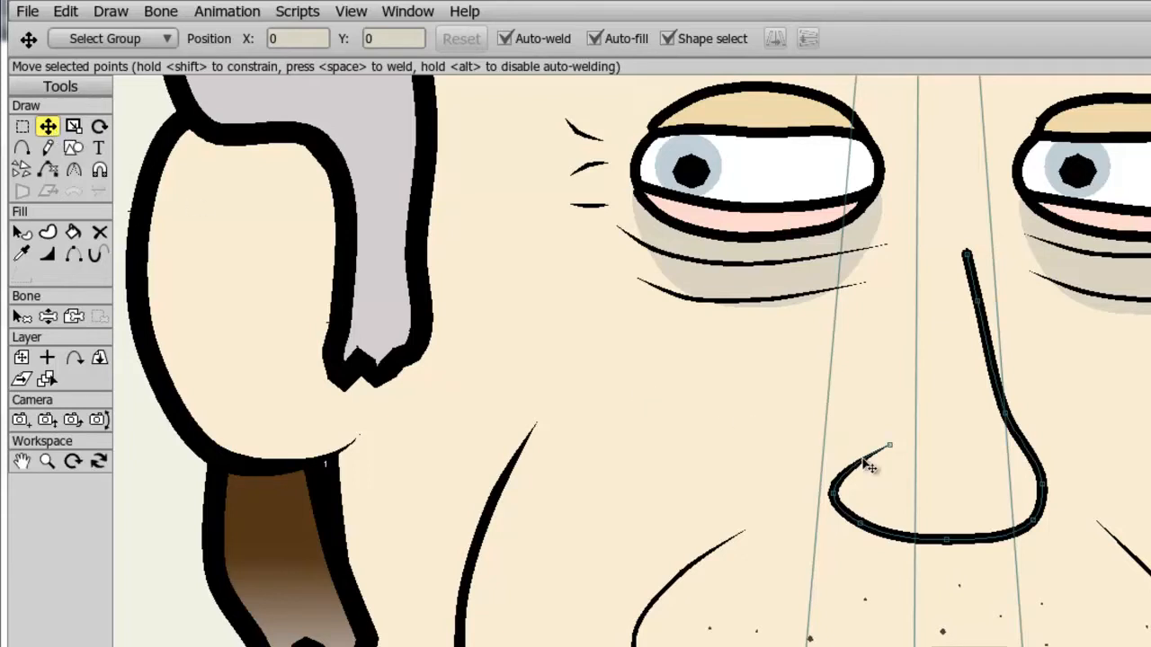
- Move the nose curve's loose nostril end to about X -0.3718, Y 0.6088, and onto the curve's top point to auto-weld them
left_click(897, 449)
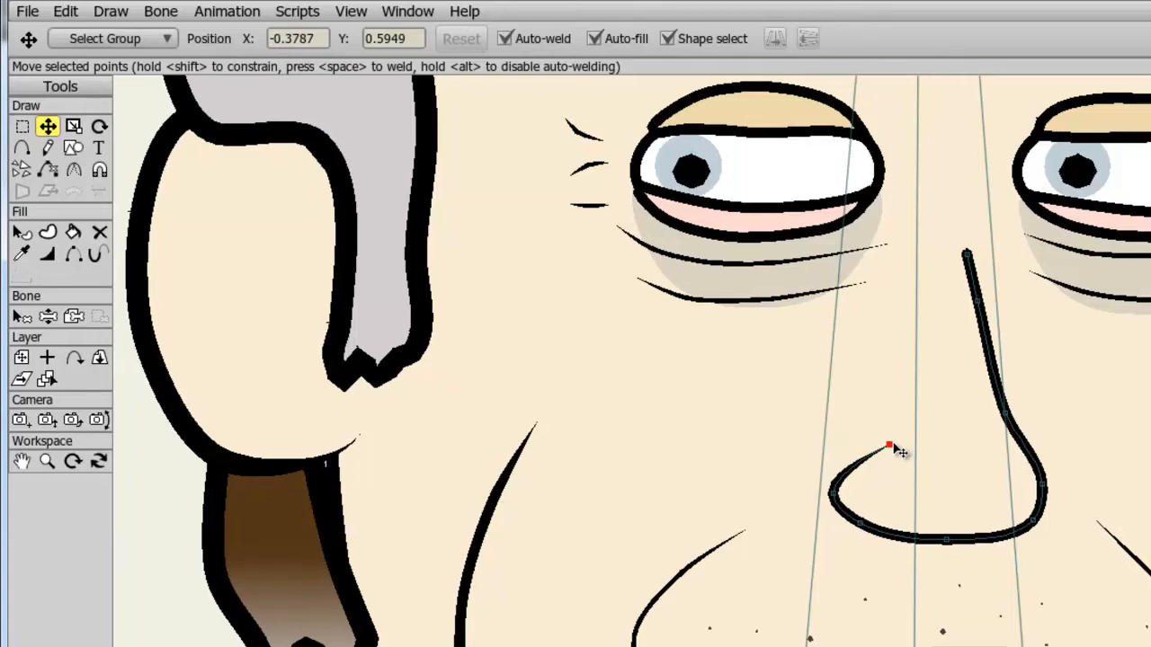
left_click_drag(897, 452, 904, 420)
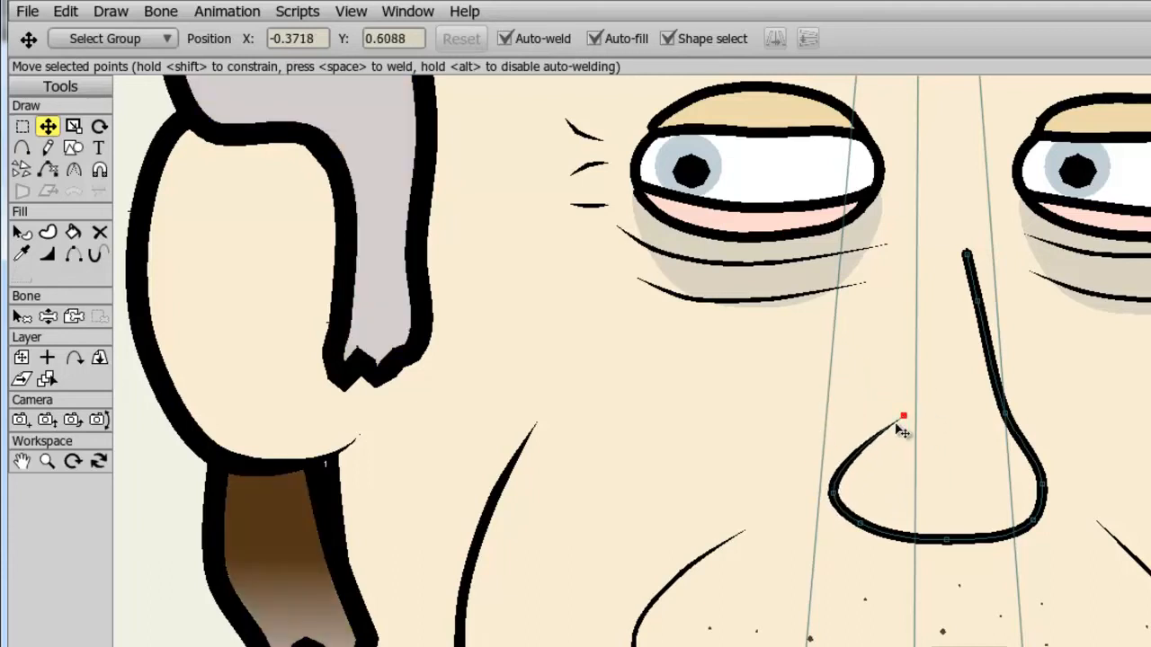
left_click(320, 37)
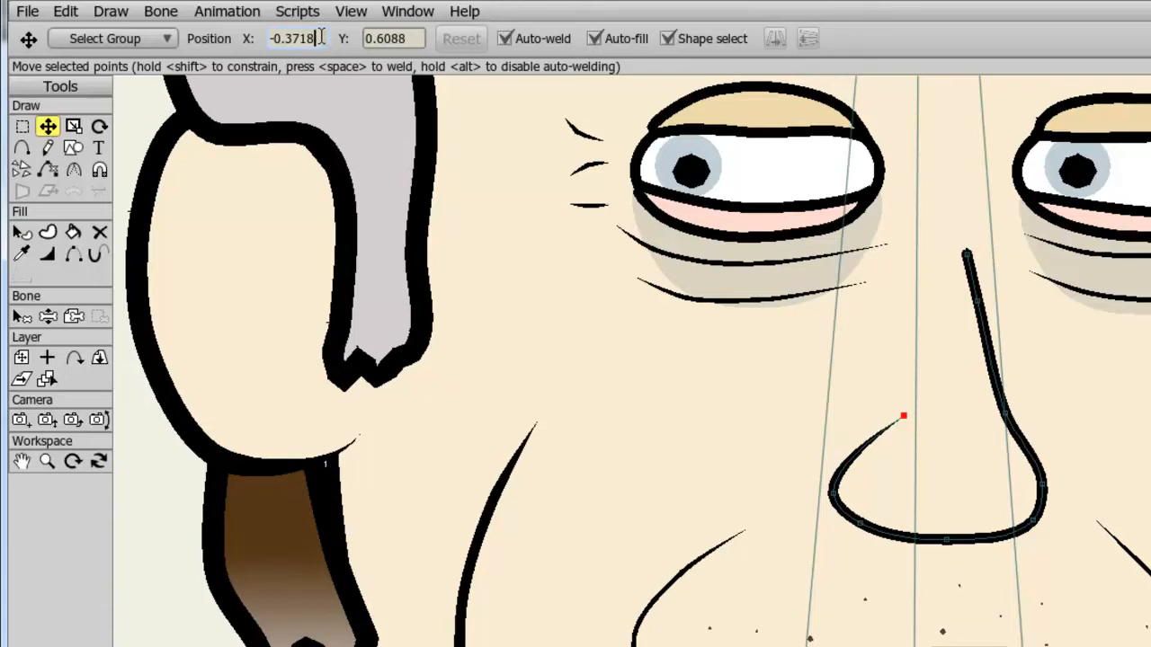
mouse_move(905, 419)
left_mouse_down()
mouse_move(917, 309)
mouse_move(956, 251)
mouse_move(967, 258)
left_mouse_up()
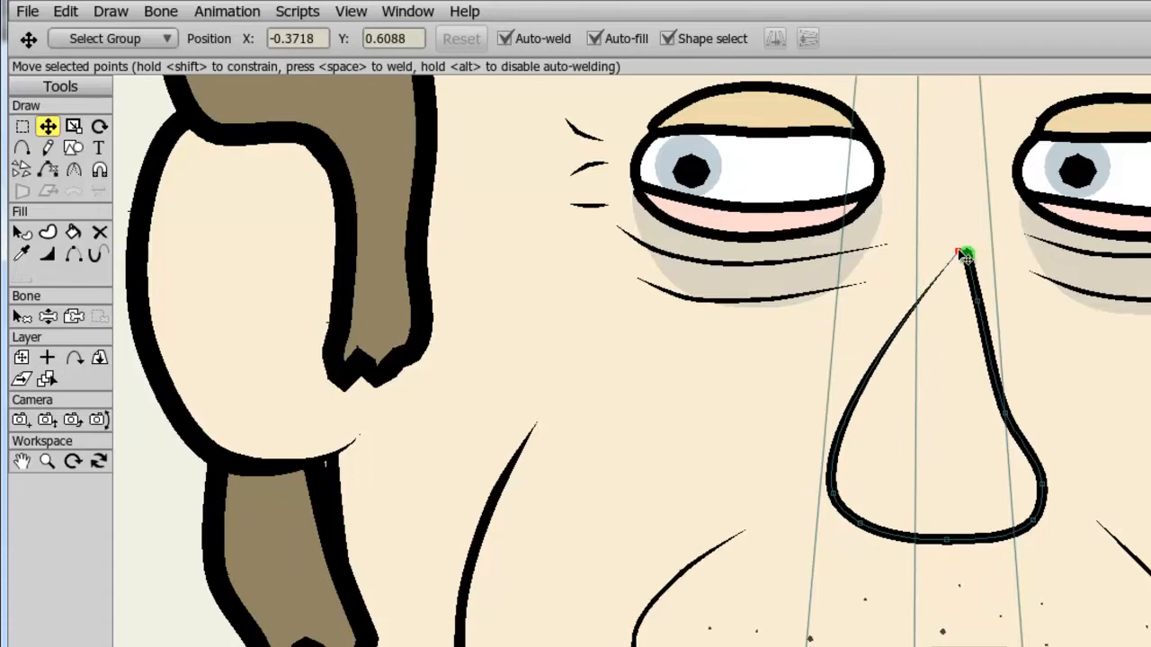
left_click_drag(965, 256, 964, 255)
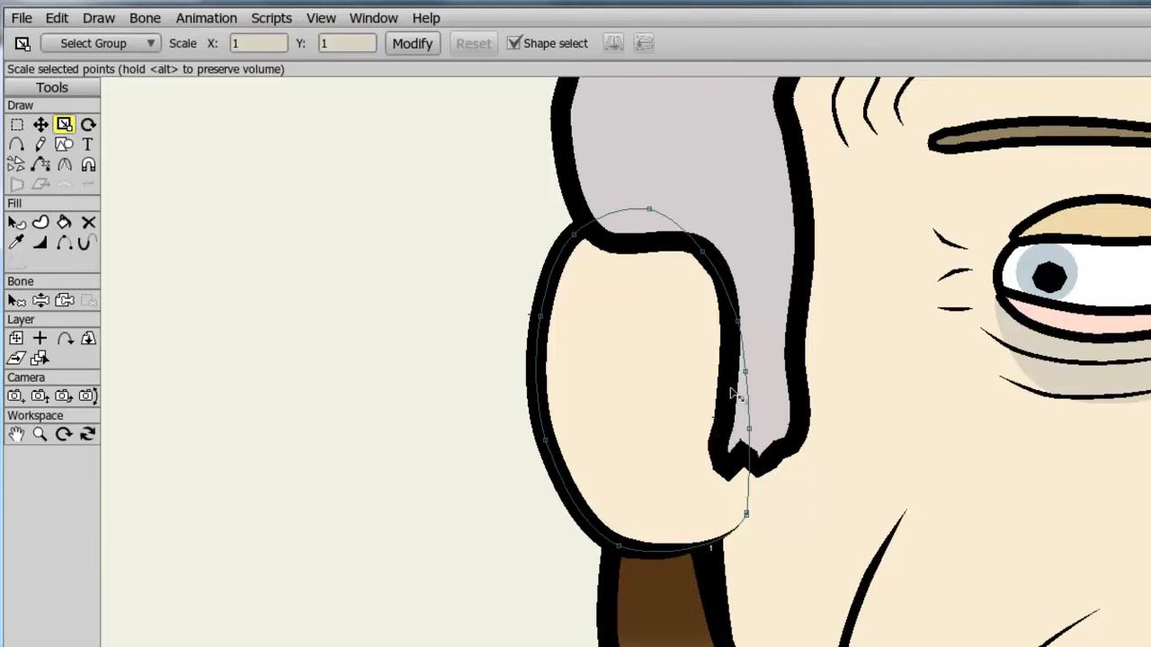
- Select the whole ear shape with Scale Points, enlarge it slightly in proportion, widen it and adjust its height
left_click(703, 253)
left_click(705, 251)
left_click(650, 363)
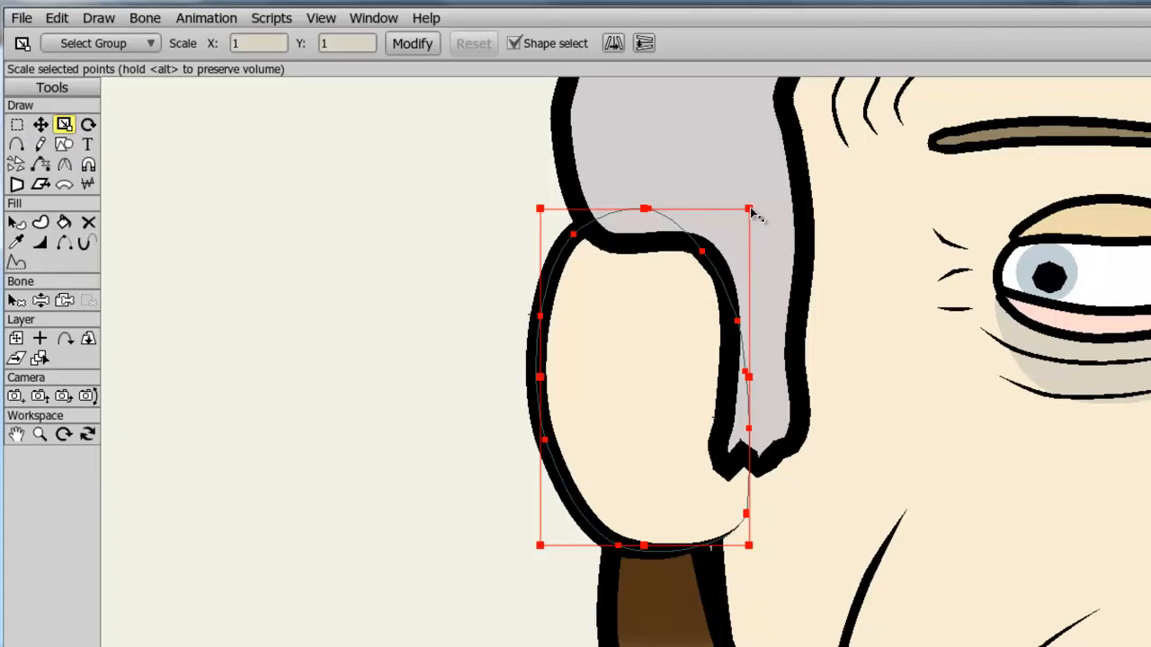
mouse_move(752, 210)
left_mouse_down()
mouse_move(804, 188)
mouse_move(732, 226)
mouse_move(796, 167)
mouse_move(765, 216)
mouse_move(758, 205)
left_mouse_up()
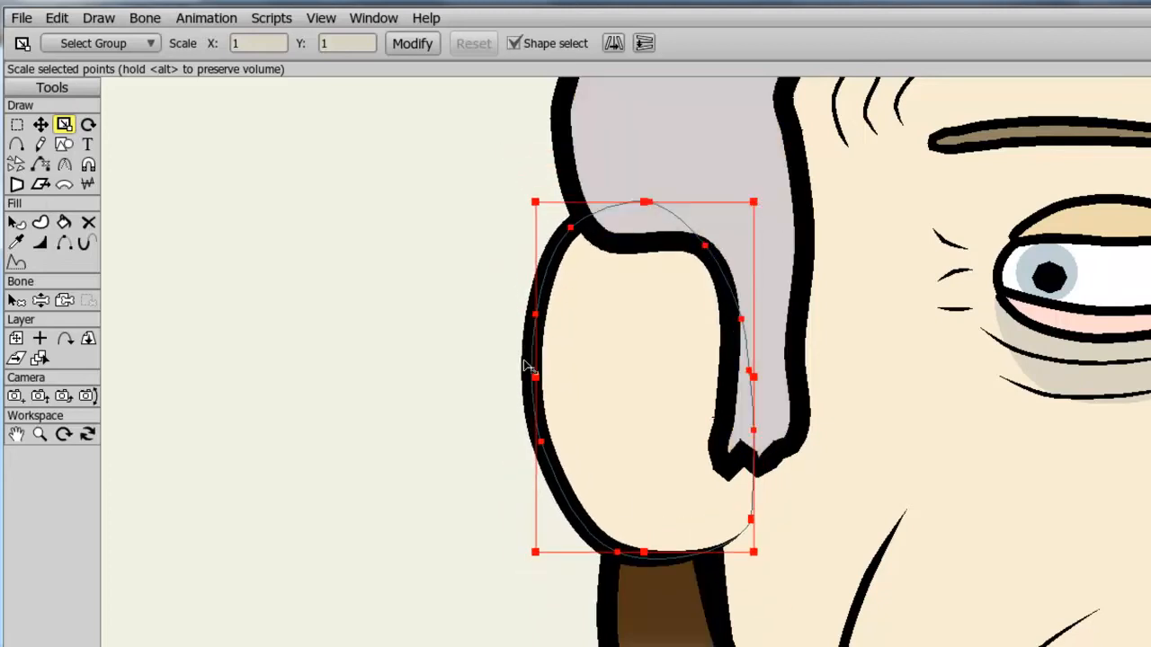
mouse_move(537, 379)
left_mouse_down()
mouse_move(624, 380)
mouse_move(444, 380)
mouse_move(565, 387)
mouse_move(521, 380)
left_mouse_up()
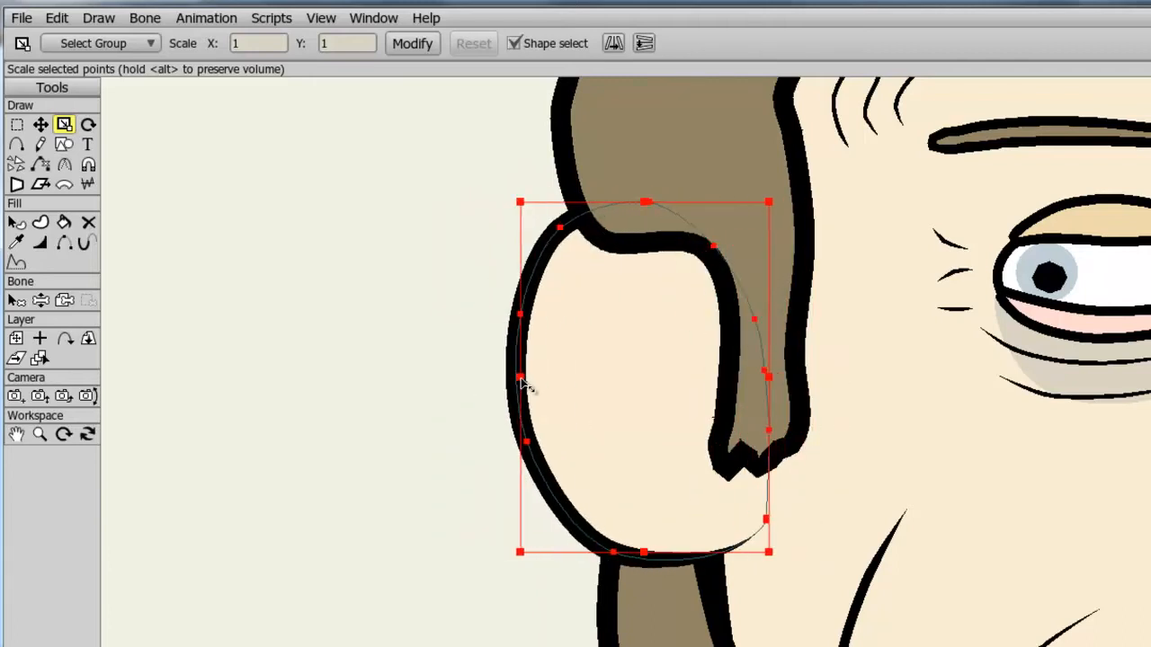
mouse_move(648, 558)
left_mouse_down()
mouse_move(648, 441)
mouse_move(655, 538)
left_mouse_up()
left_click_drag(659, 552, 694, 559)
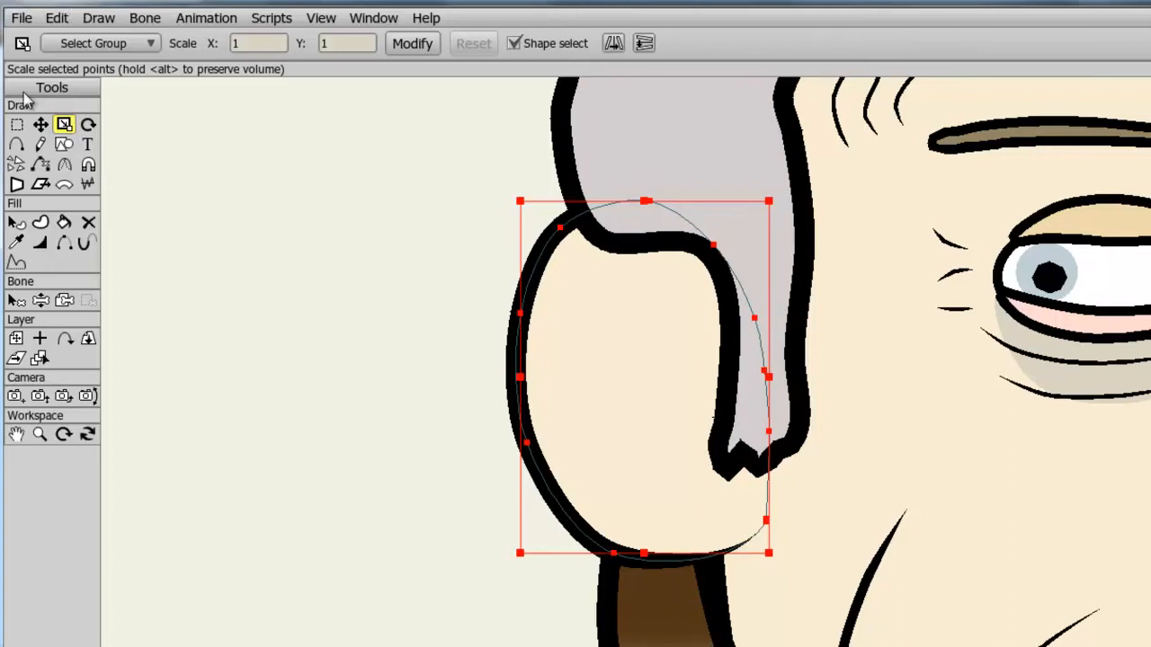
- Lasso only the ear's three uppermost points and scale them vertically and horizontally
left_click(17, 125)
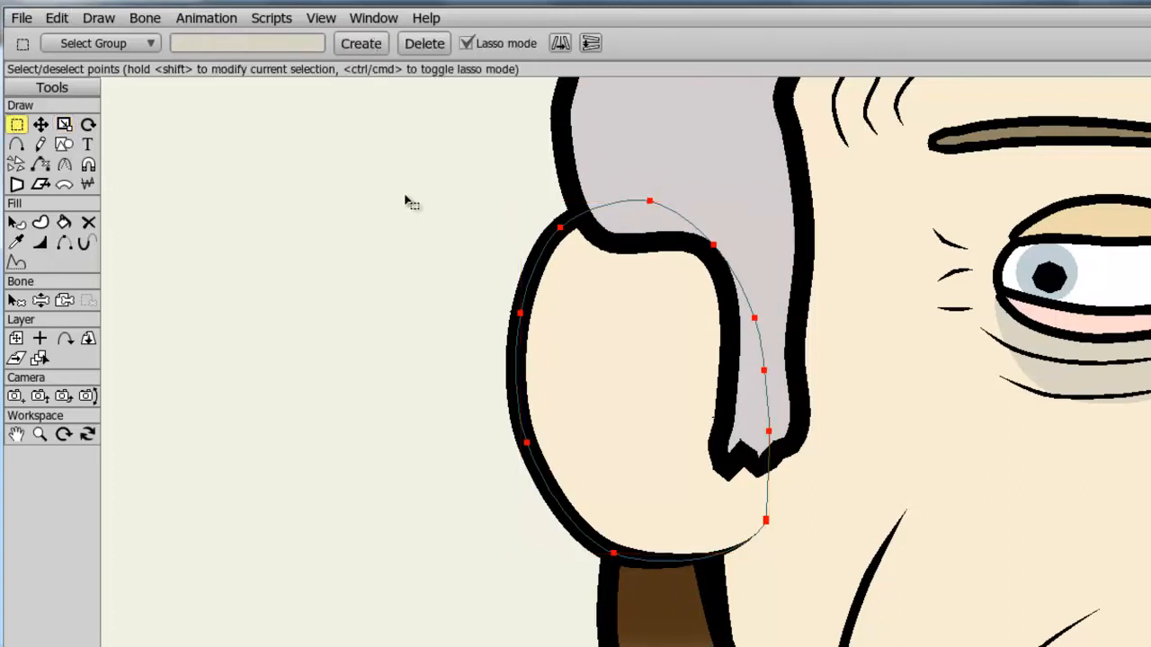
left_click(441, 176)
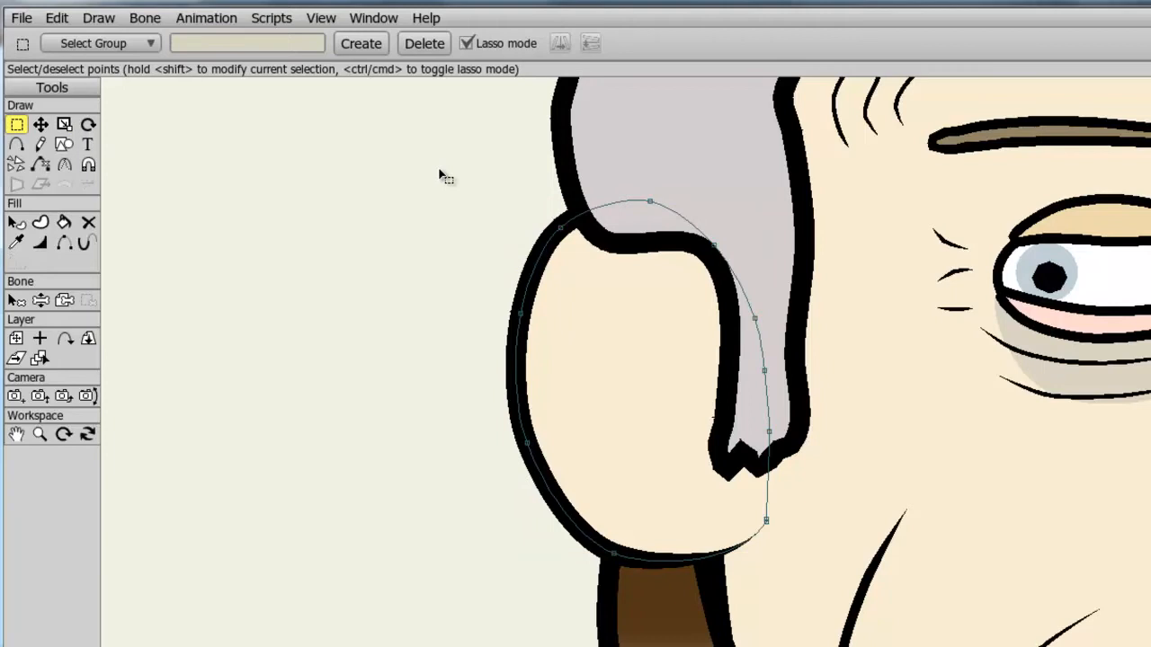
mouse_move(441, 175)
left_mouse_down()
mouse_move(757, 226)
mouse_move(788, 252)
mouse_move(664, 284)
mouse_move(530, 239)
mouse_move(528, 189)
mouse_move(648, 156)
mouse_move(762, 241)
left_mouse_up()
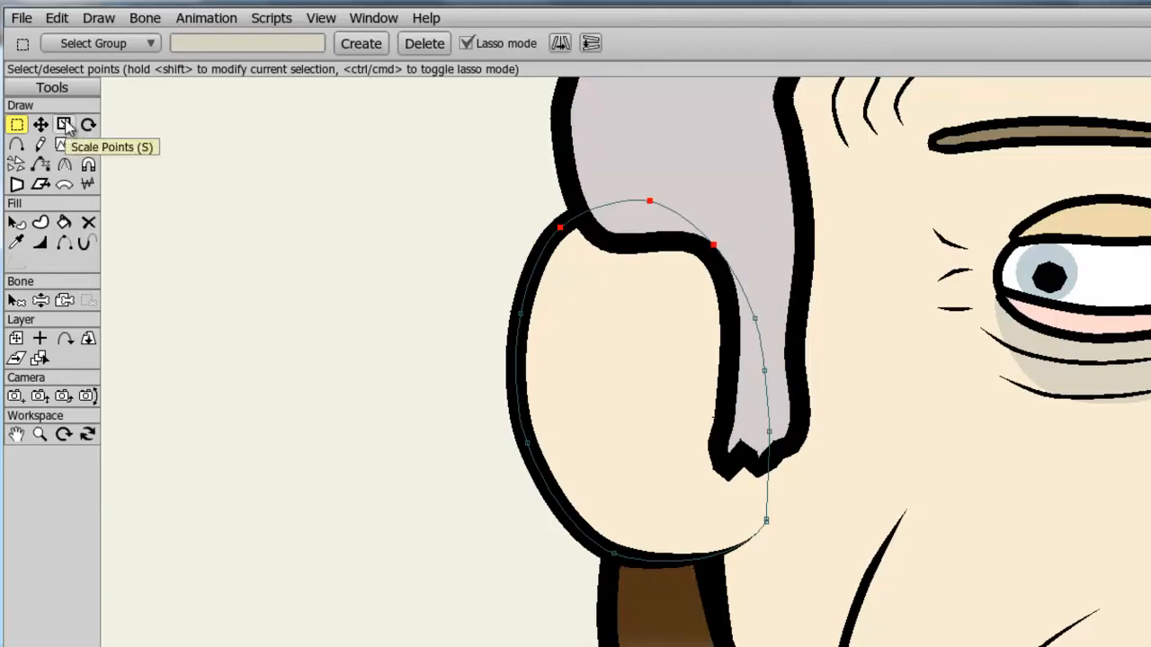
left_click(64, 124)
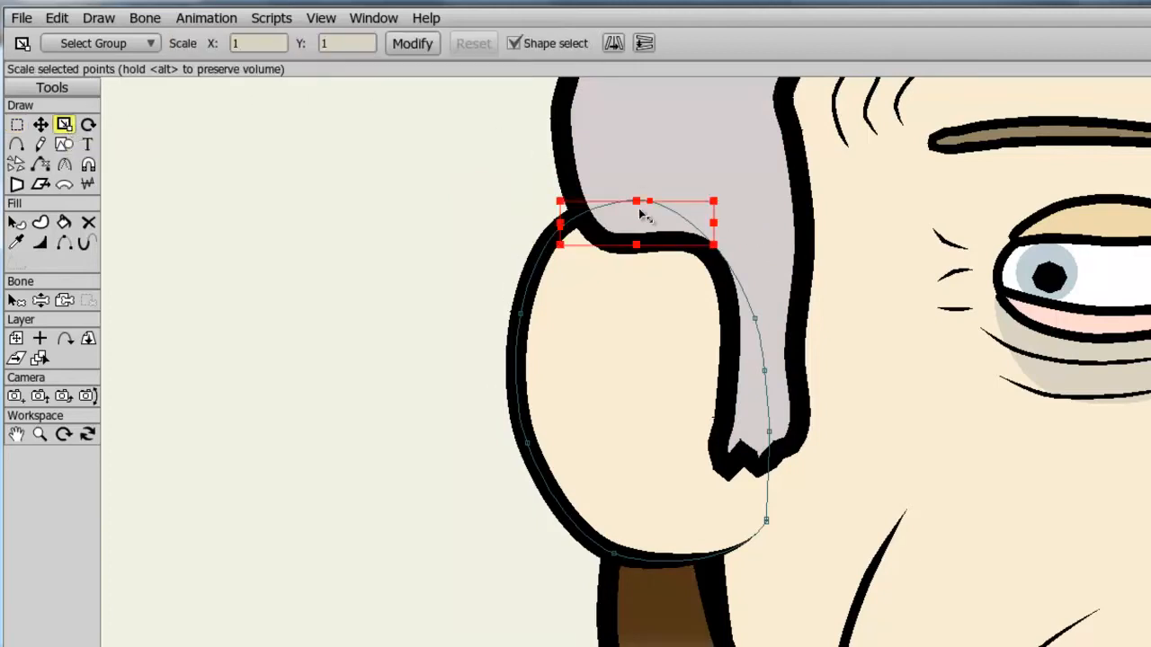
left_click_drag(639, 200, 660, 134)
left_click_drag(562, 225, 400, 225)
left_click_drag(638, 319, 657, 466)
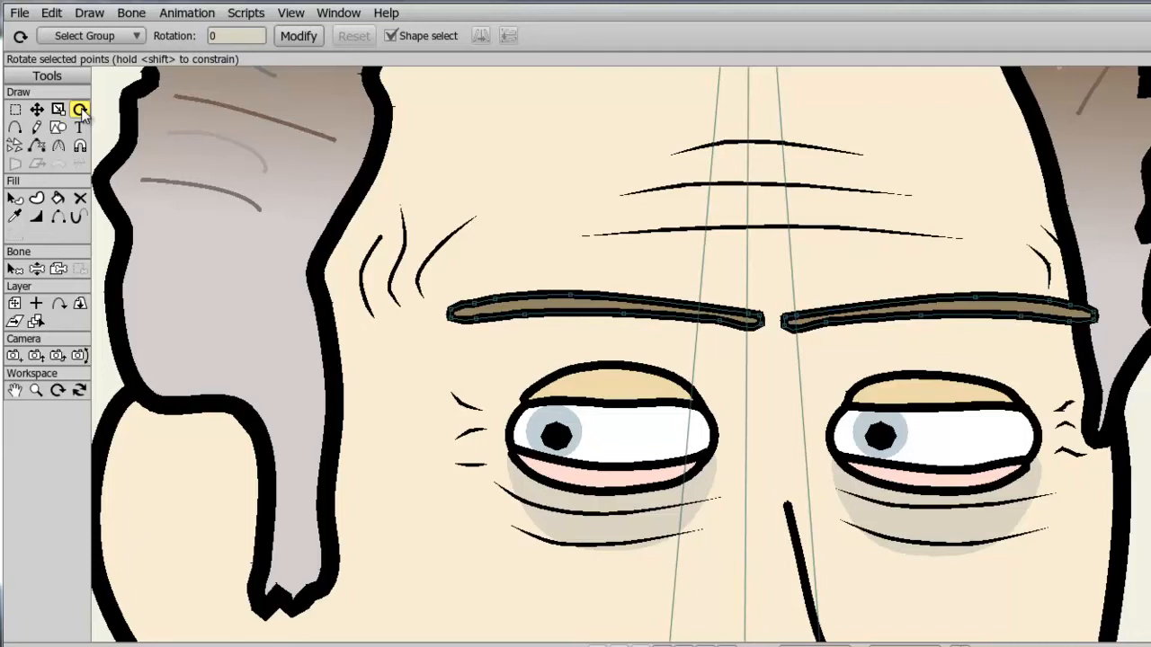
- Select the left eyebrow shape and rotate its points slightly clockwise so the inner end drops
left_click(567, 311)
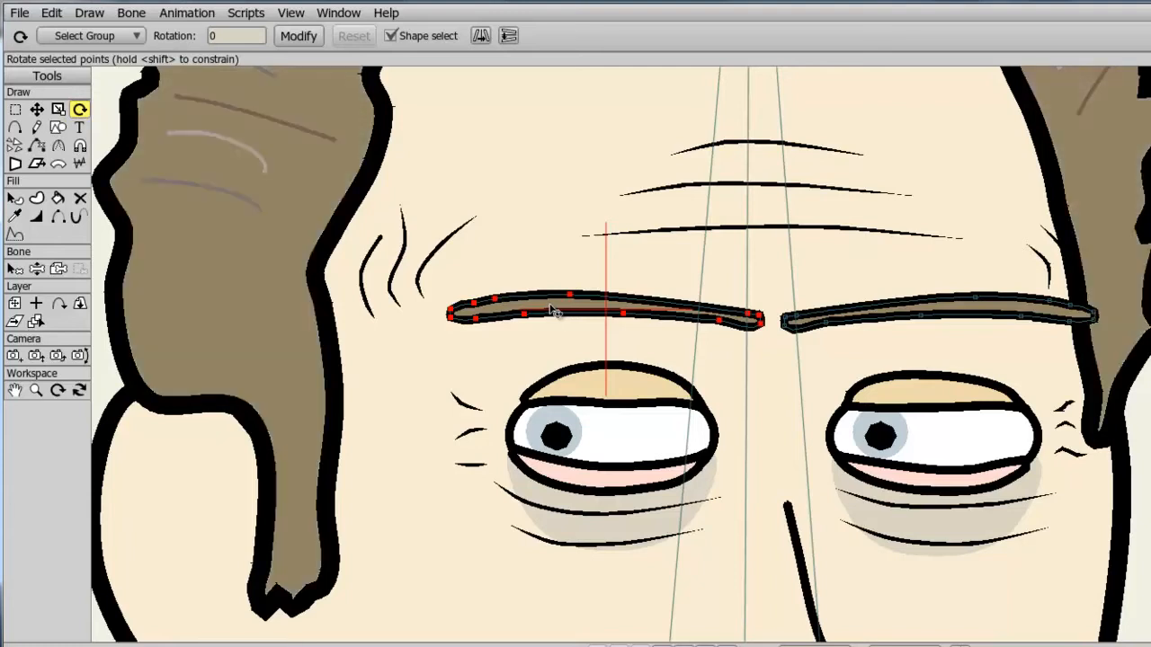
mouse_move(552, 314)
left_mouse_down()
mouse_move(545, 337)
mouse_move(553, 288)
mouse_move(546, 333)
mouse_move(550, 308)
left_mouse_up()
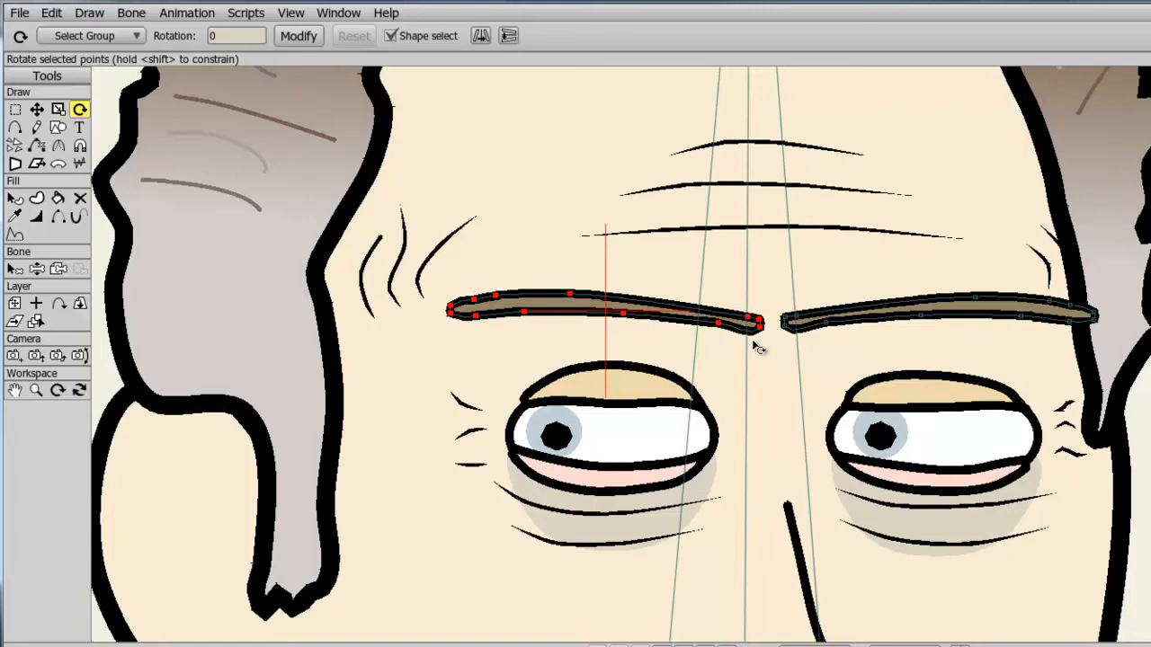
left_click(225, 34)
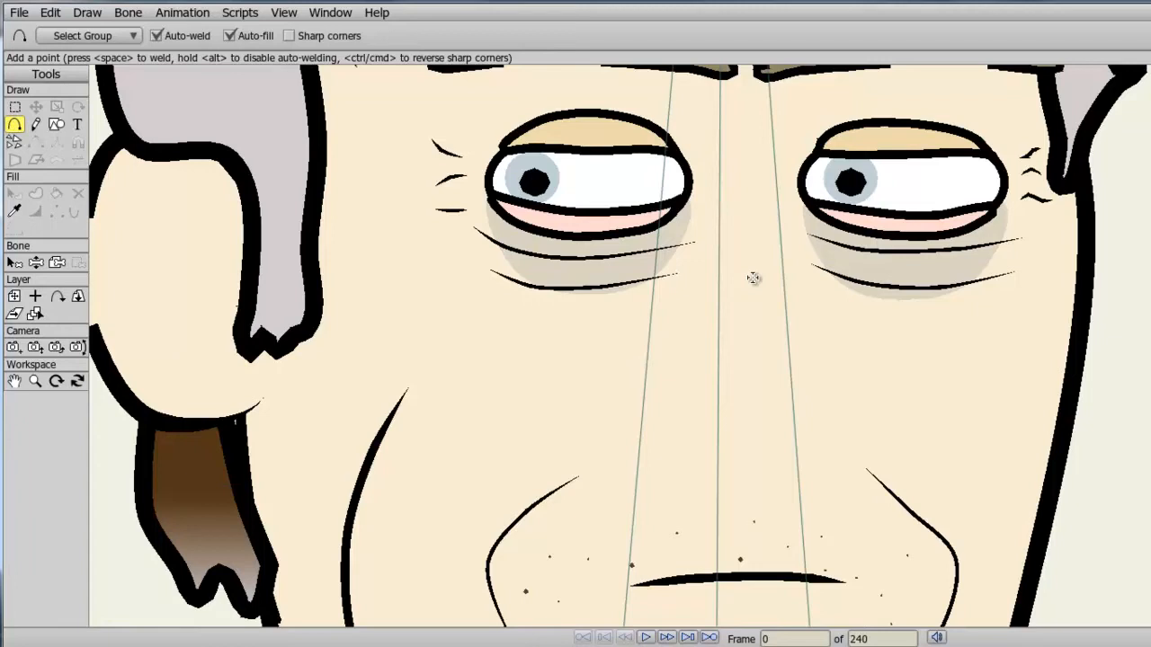
- Draw an open nose curve with Add Point from the bridge around the tip to the nostril, and apply a stroke with Paint Bucket
left_click_drag(754, 278, 802, 418)
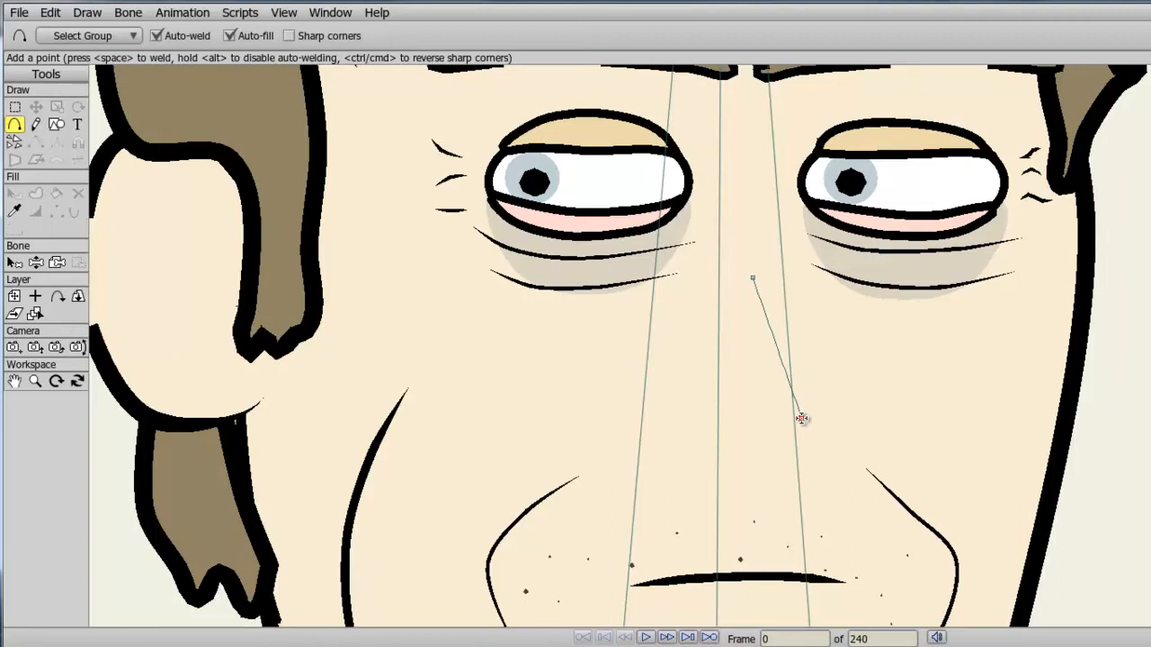
left_click_drag(802, 418, 802, 418)
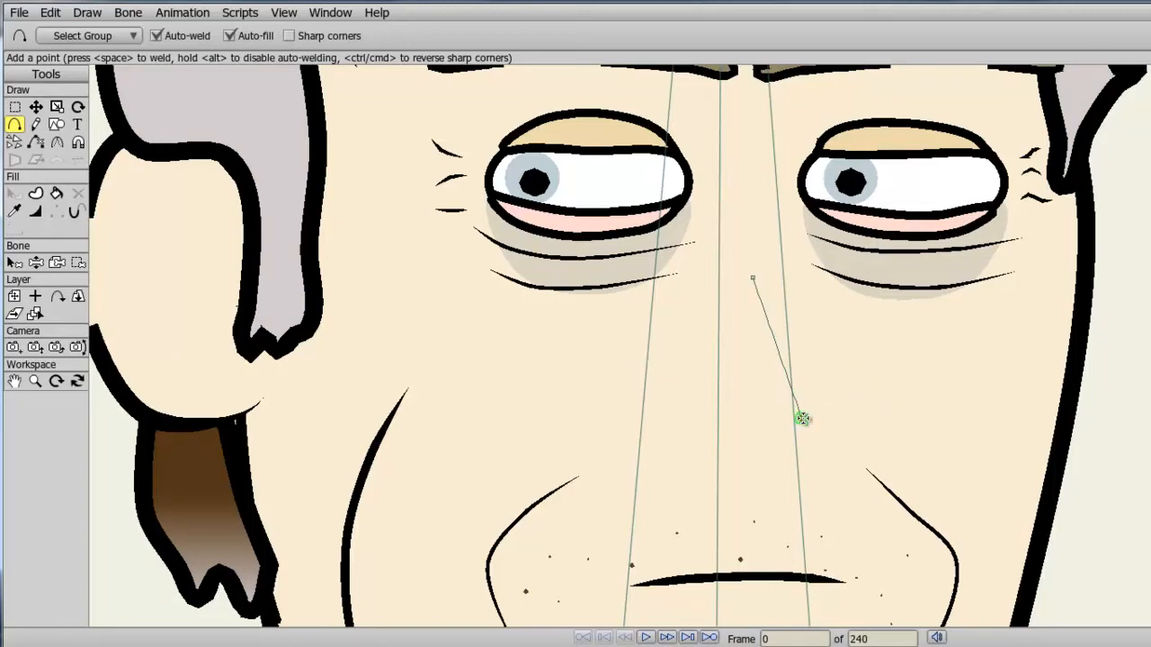
mouse_move(802, 418)
left_mouse_down()
mouse_move(819, 467)
mouse_move(784, 497)
left_mouse_up()
mouse_move(784, 497)
left_mouse_down()
mouse_move(699, 502)
mouse_move(621, 457)
mouse_move(646, 447)
left_mouse_up()
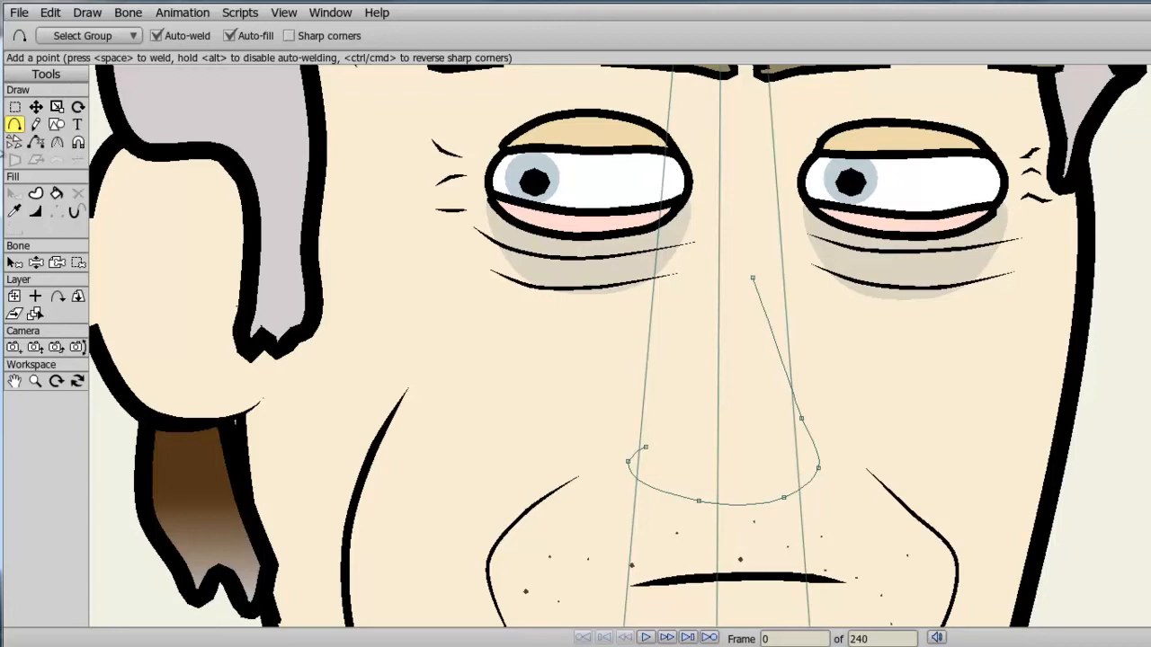
left_click(54, 192)
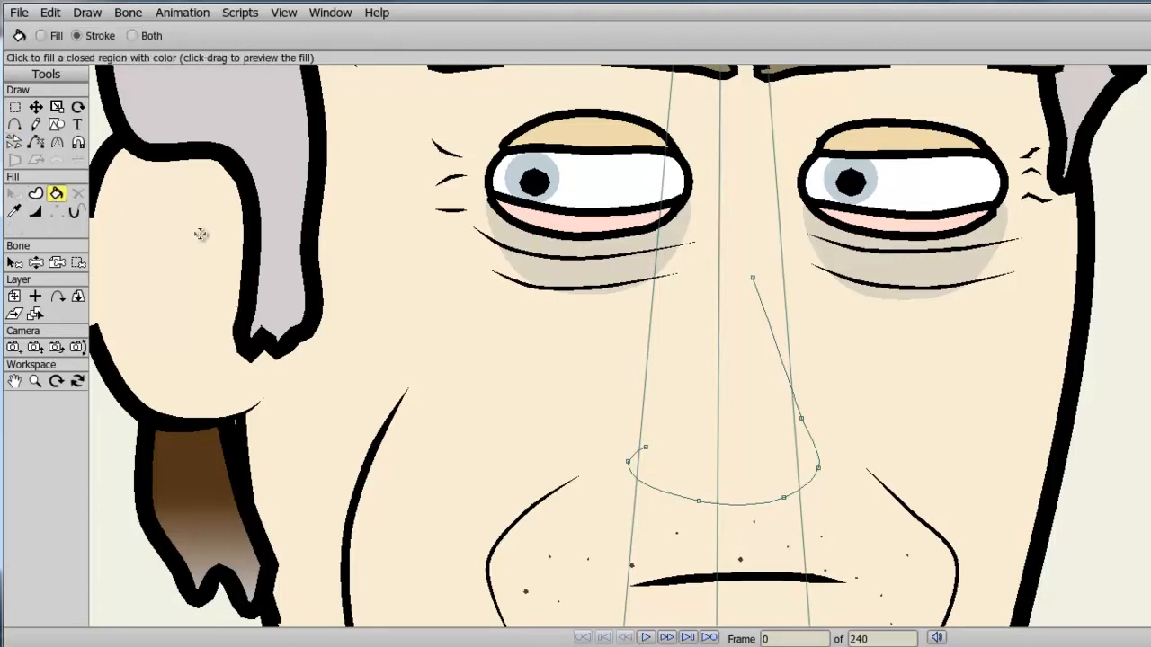
left_click(779, 353)
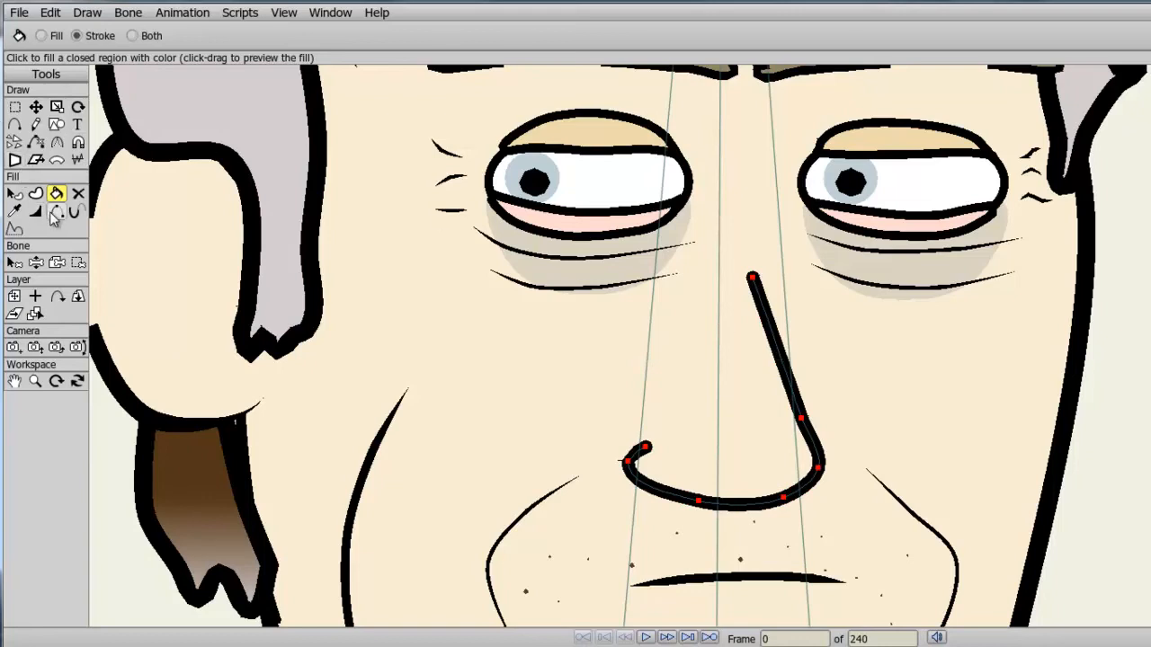
- Close the nose outline from the nostril to the bridge with Add Point, undo it and redraw the closing segment with Sharp corners on
left_click(17, 125)
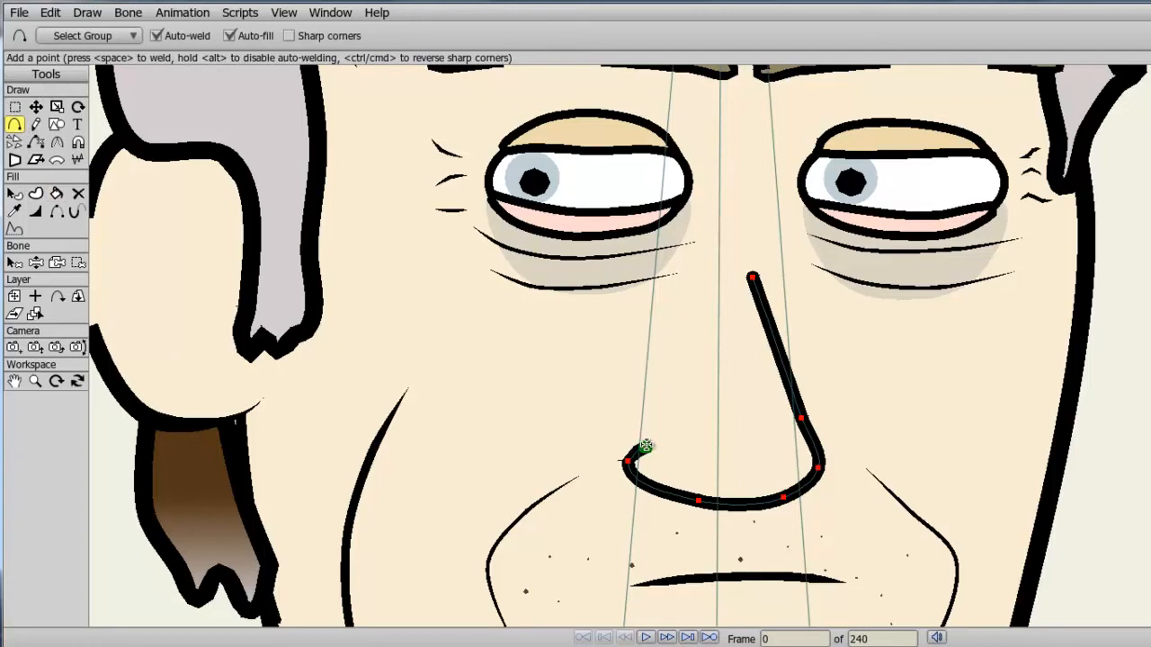
left_click_drag(645, 446, 702, 342)
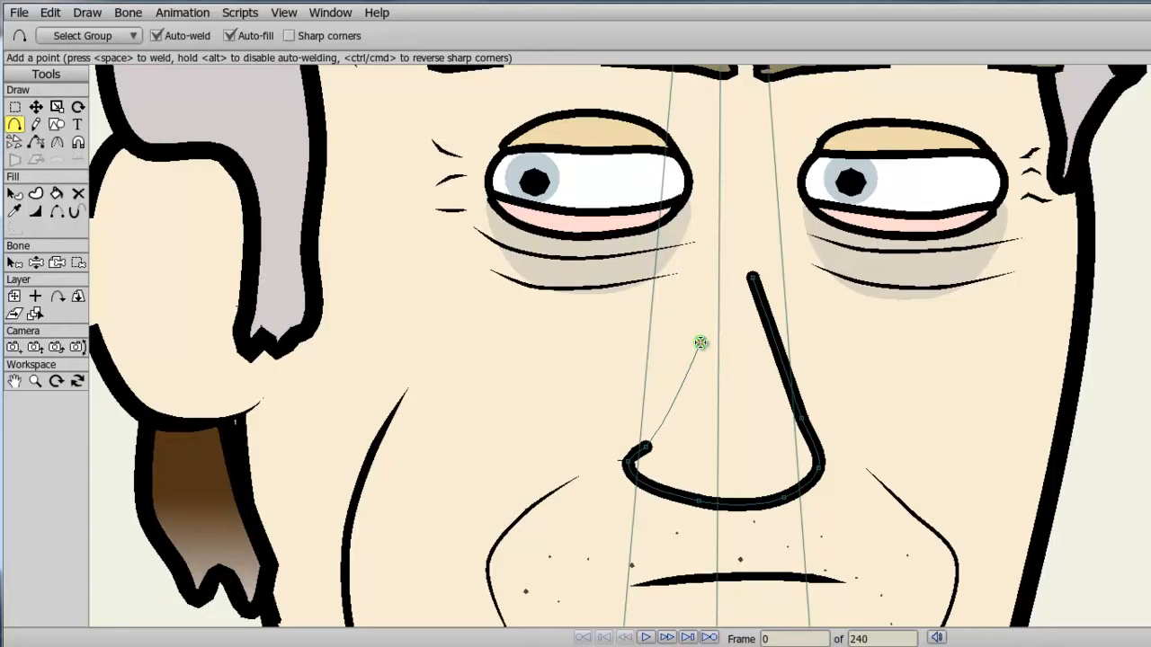
left_click_drag(700, 342, 753, 277)
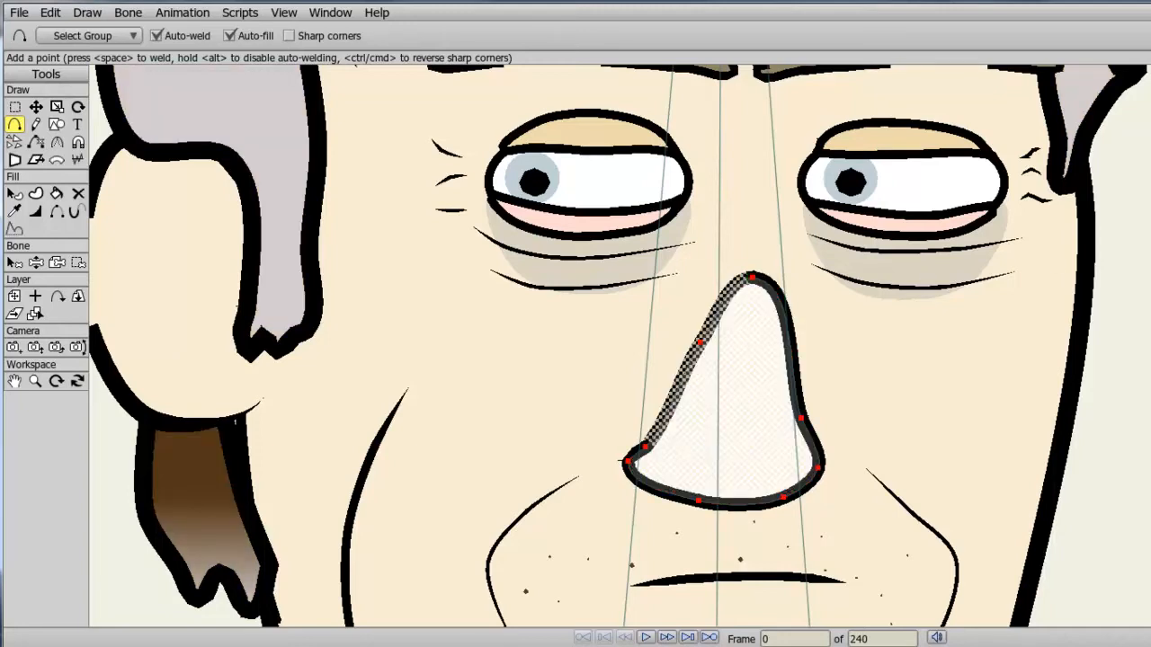
key("ctrl+z")
key("ctrl+z")
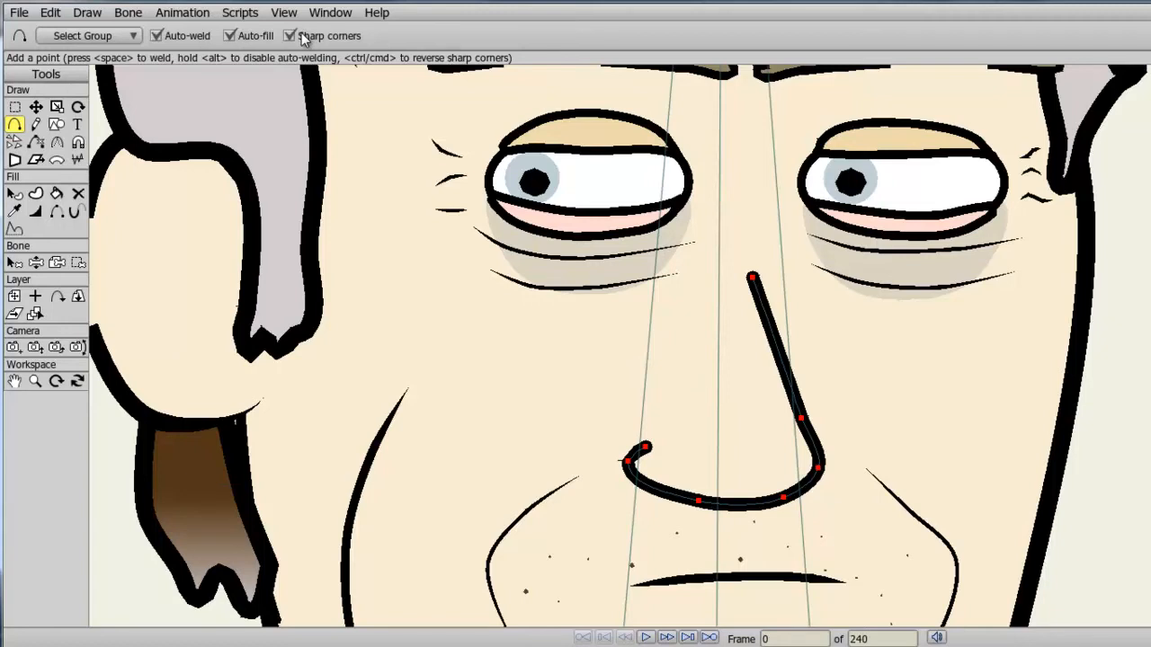
mouse_move(644, 447)
left_mouse_down()
mouse_move(672, 371)
mouse_move(715, 342)
mouse_move(655, 326)
mouse_move(758, 341)
mouse_move(687, 294)
mouse_move(754, 279)
left_mouse_up()
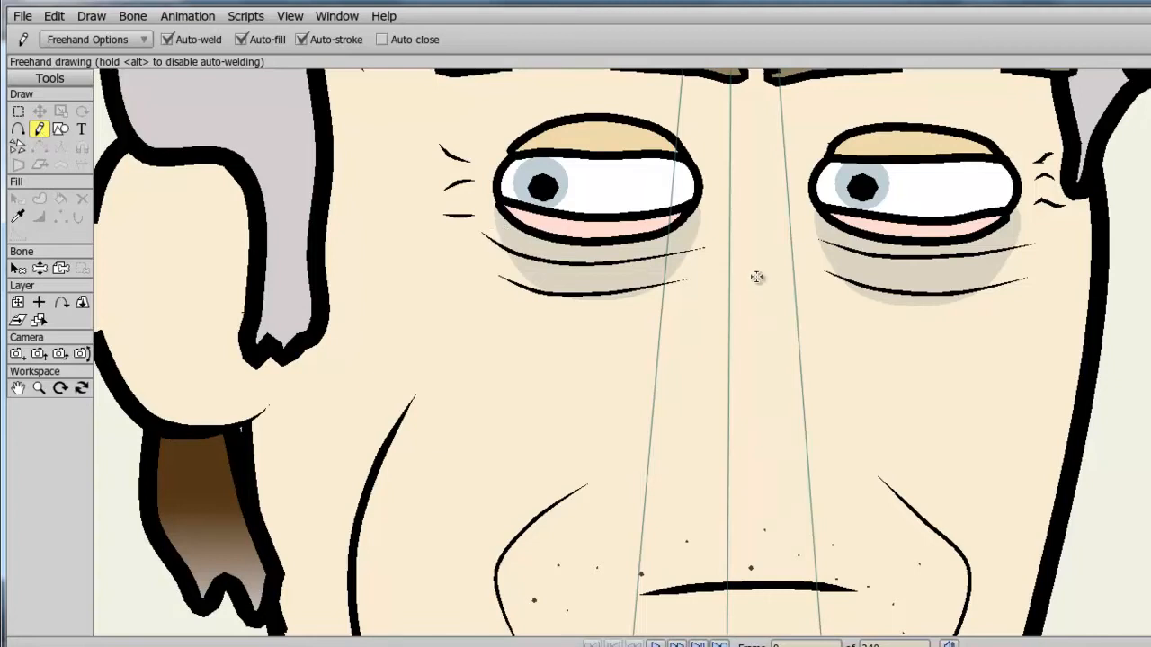
- Draw the nose with Freehand strokes from the bridge down to the tip, along the underside and up around the nostril
mouse_move(758, 275)
left_mouse_down()
mouse_move(768, 313)
mouse_move(843, 436)
left_mouse_up()
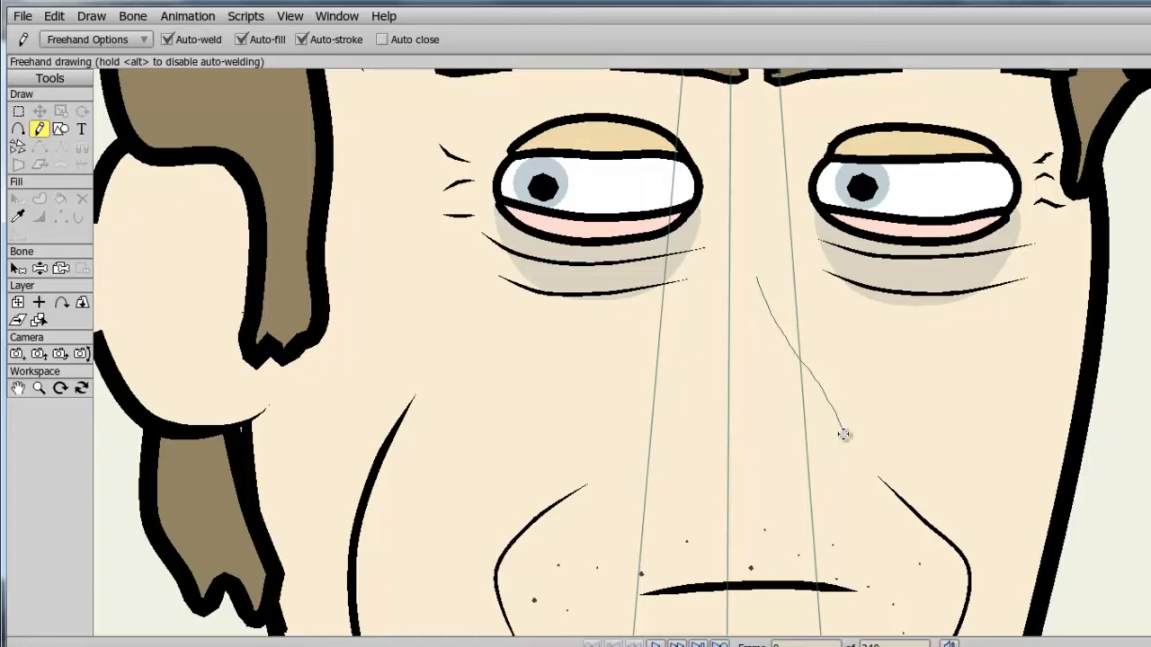
left_click_drag(843, 435, 843, 434)
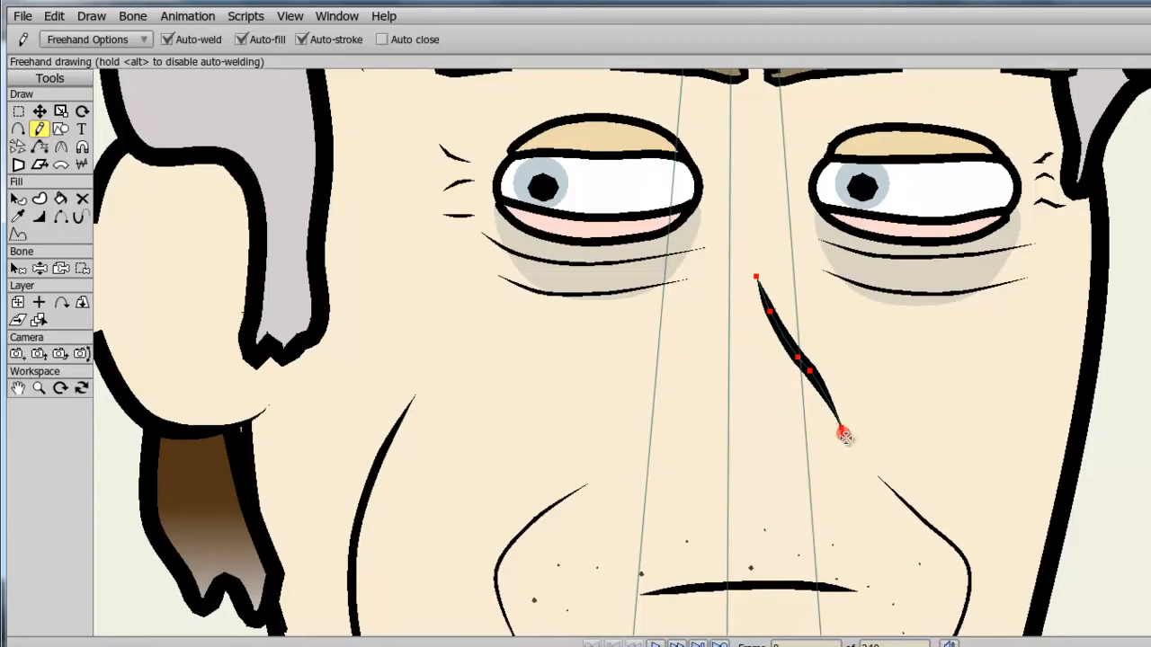
mouse_move(843, 433)
left_mouse_down()
mouse_move(806, 474)
mouse_move(670, 479)
left_mouse_up()
left_click_drag(638, 444, 649, 424)
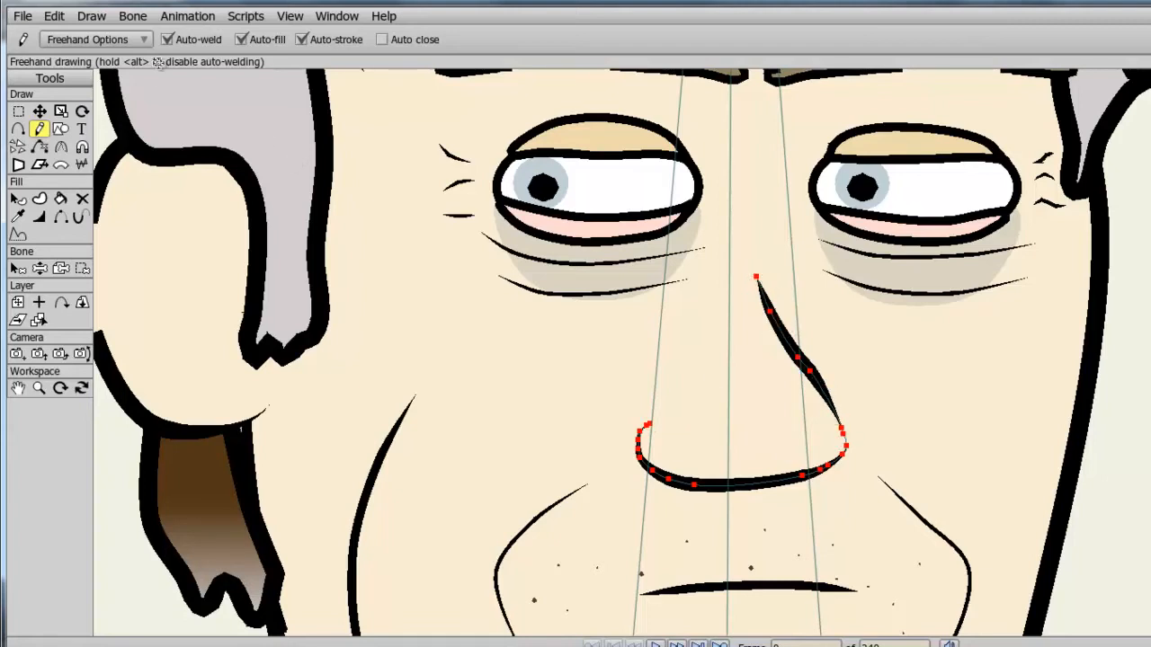
- Check the Freehand Options, and draw a freehand line from the nostril back up to the bridge to close the nose
left_click(140, 41)
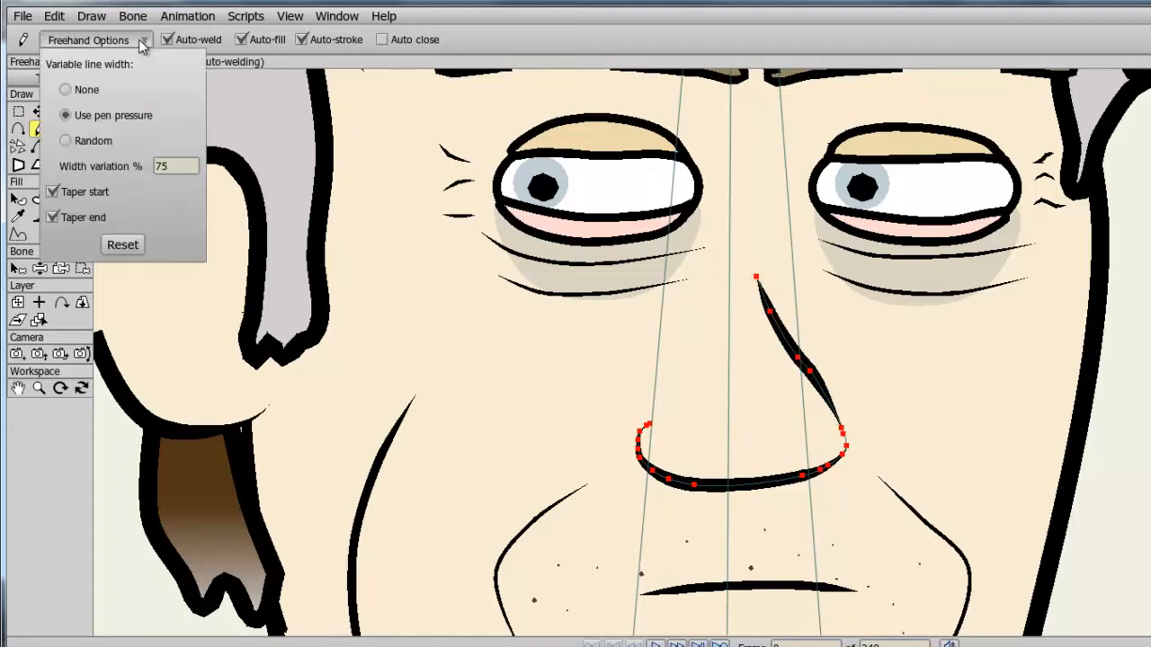
left_click(139, 39)
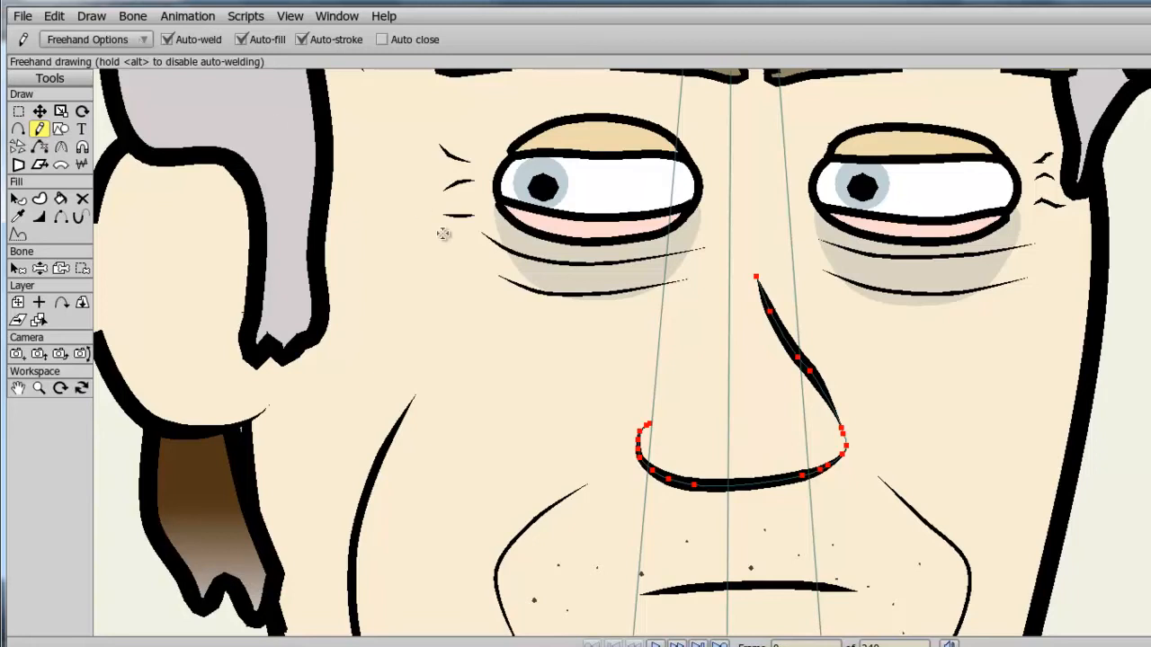
mouse_move(652, 421)
left_mouse_down()
mouse_move(713, 363)
mouse_move(753, 277)
left_mouse_up()
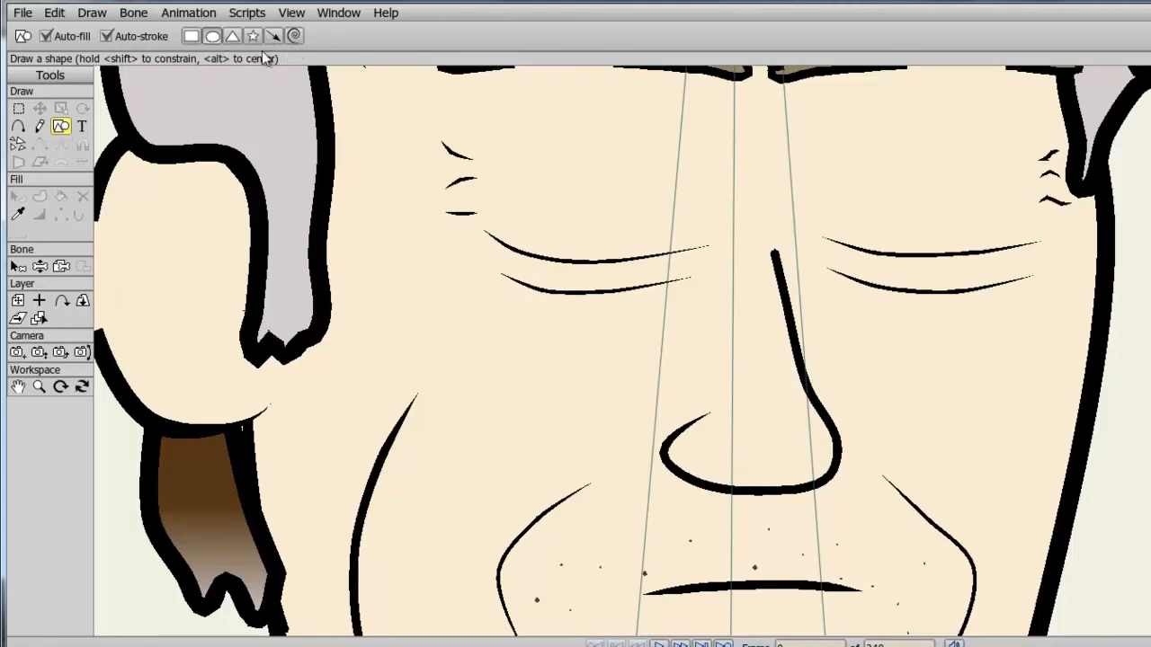
- Draw an oval for the left eye and a circle for the right eye with Draw Shape, and undo both
left_click(211, 37)
left_click_drag(486, 142, 719, 251)
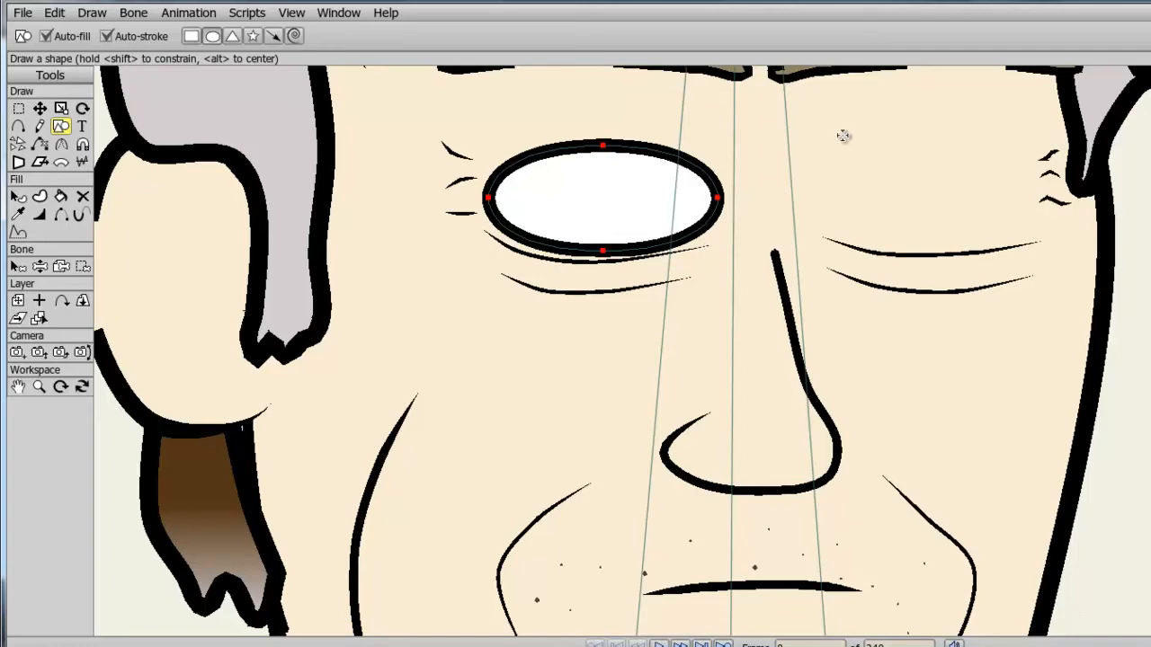
left_click_drag(843, 136, 1005, 288)
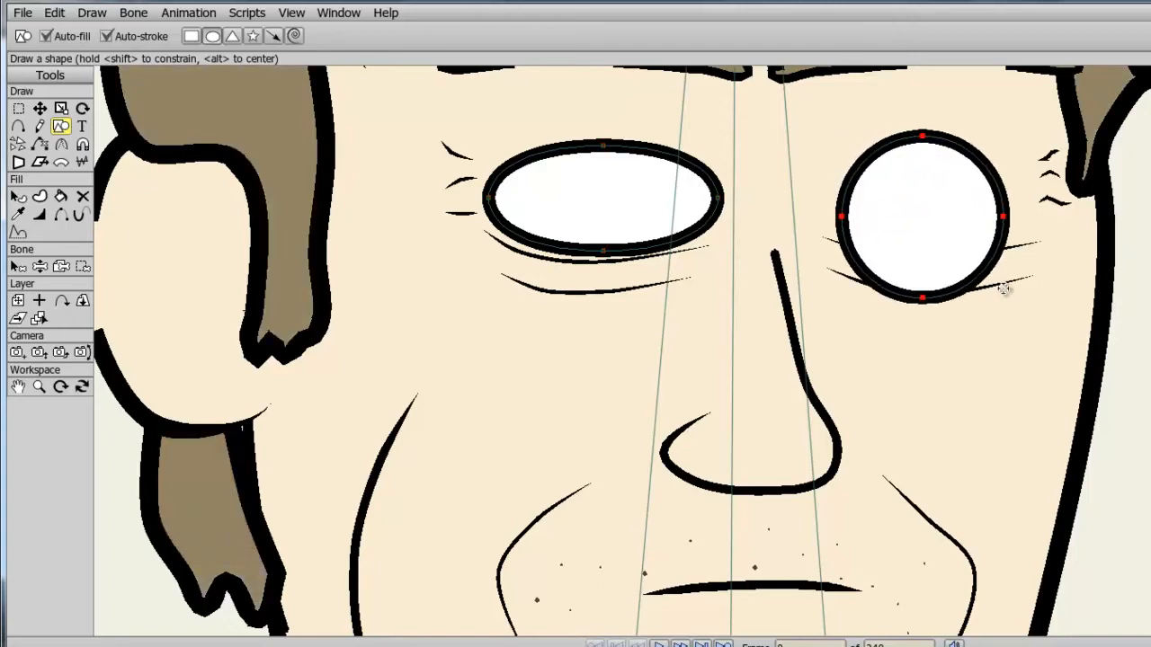
key("ctrl+z")
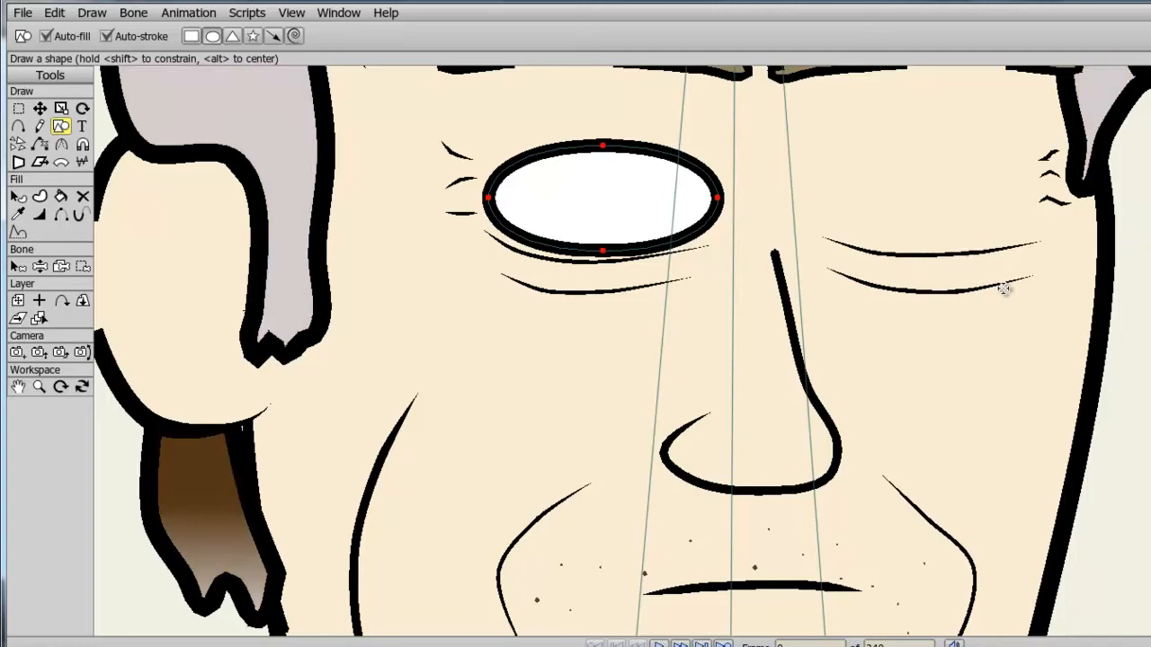
key("ctrl+z")
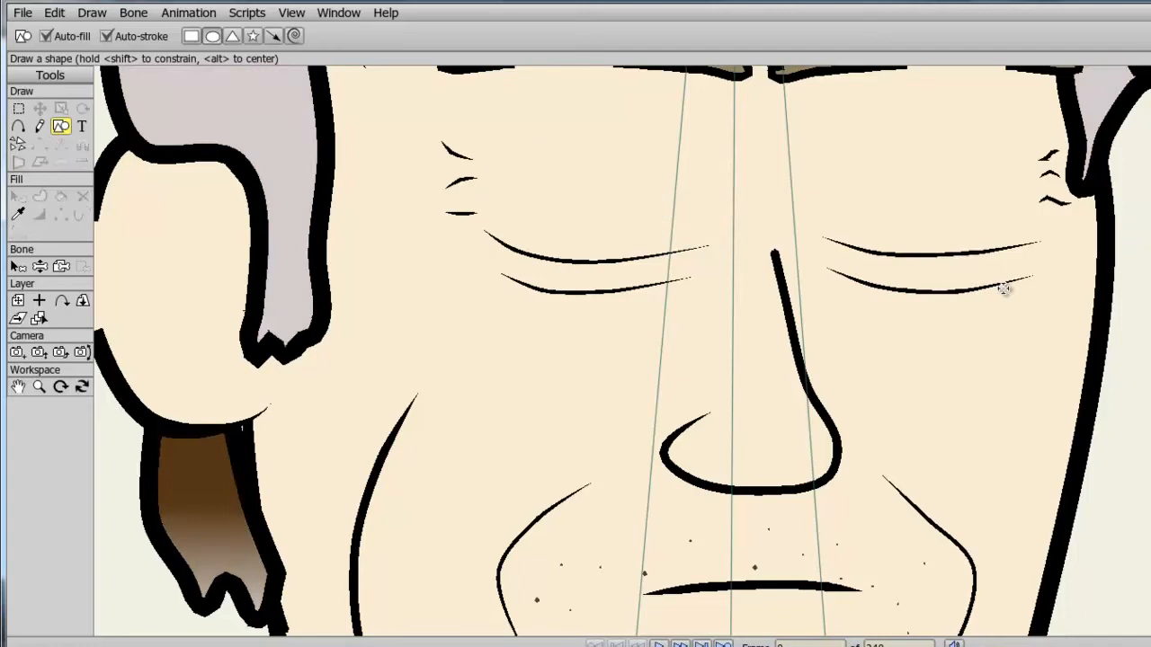
- Draw a rectangle in place of the left eye and another in place of the right eye with Draw Shape
left_click(194, 36)
left_click_drag(501, 142, 705, 239)
left_click_drag(830, 131, 986, 267)
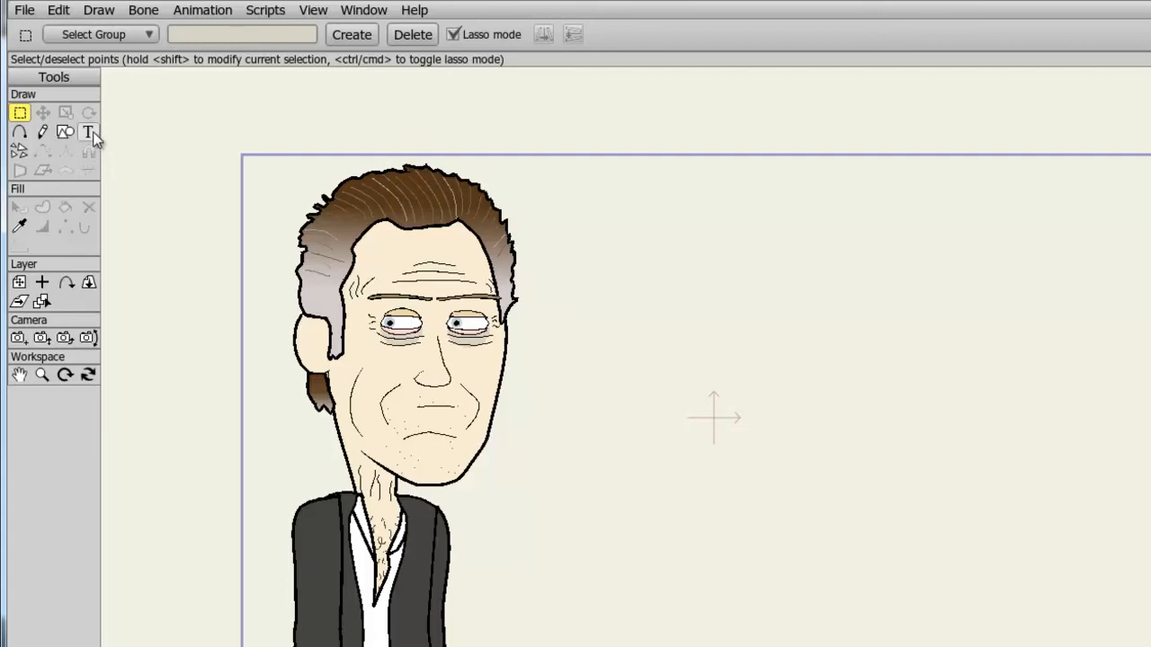
- Start a text insertion reading "Hello!" in Arial Narrow Bold with the scale set to 141%
left_click(91, 134)
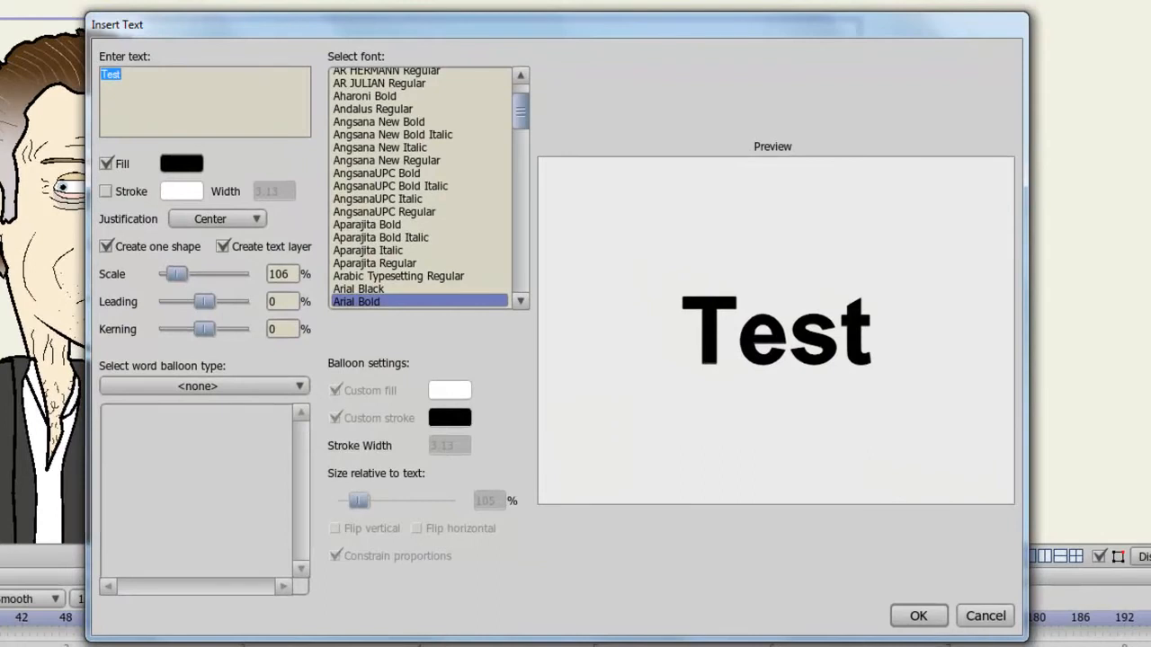
type("Hello!")
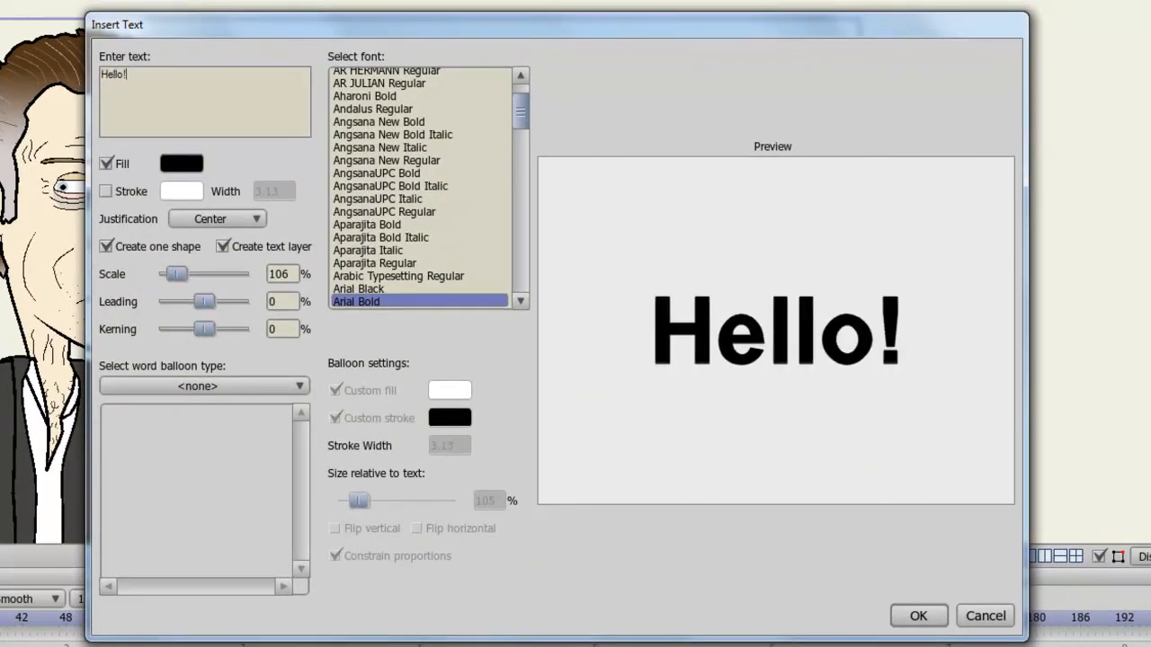
mouse_move(520, 111)
left_mouse_down()
mouse_move(522, 99)
mouse_move(529, 128)
left_mouse_up()
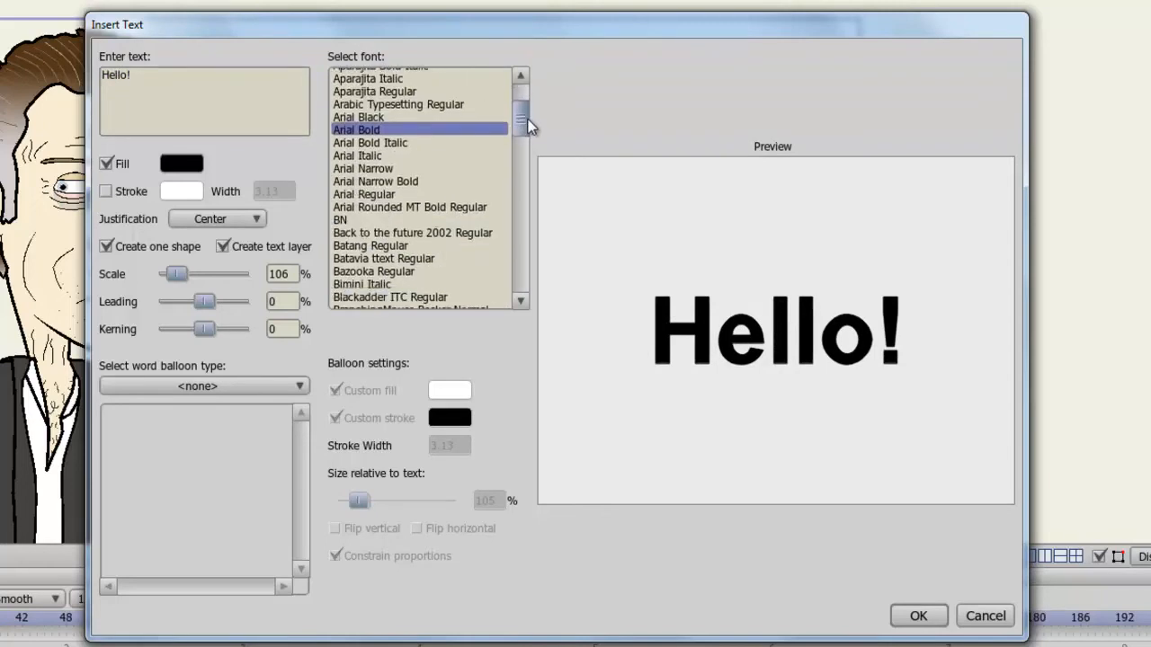
left_click(394, 144)
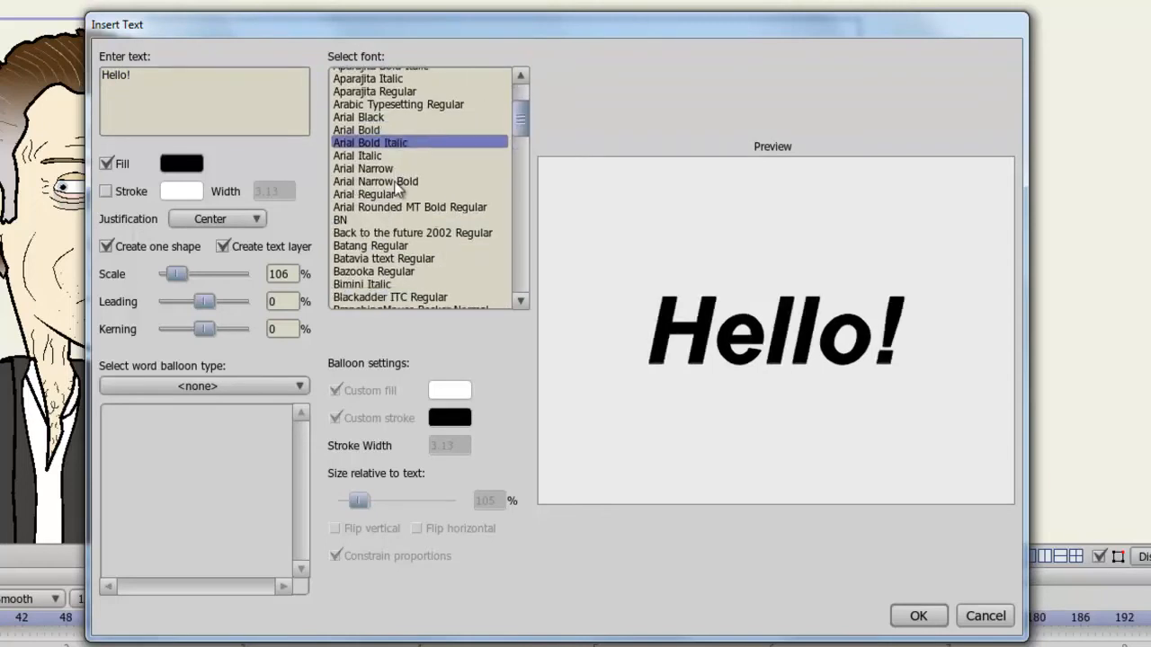
left_click(397, 182)
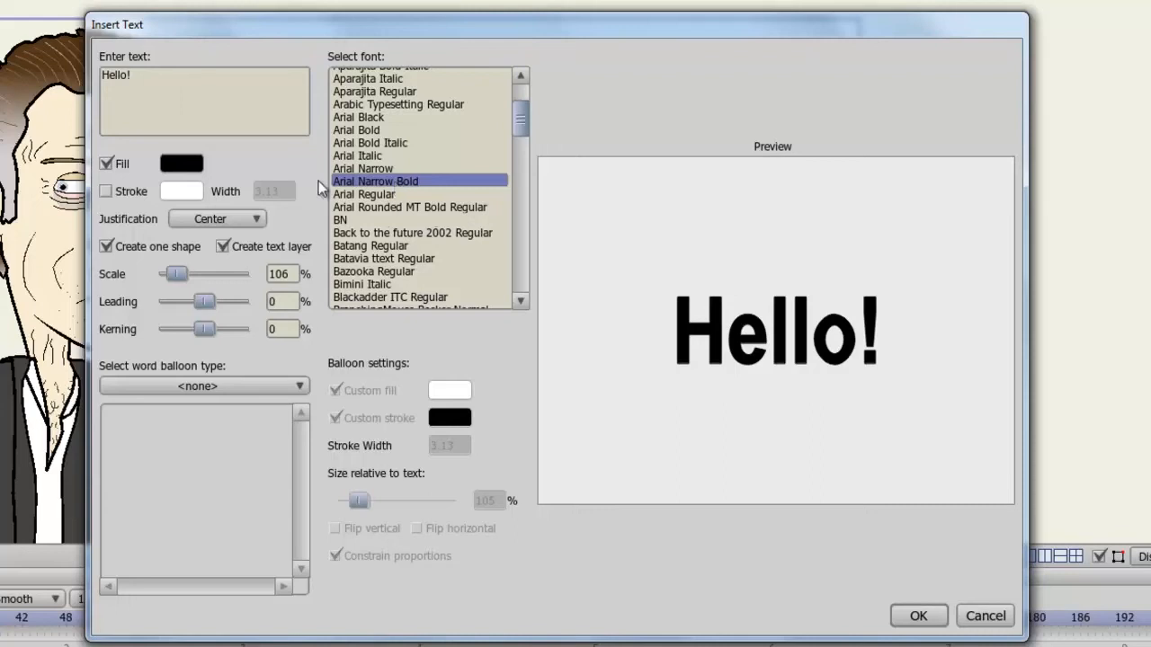
left_click_drag(172, 272, 182, 274)
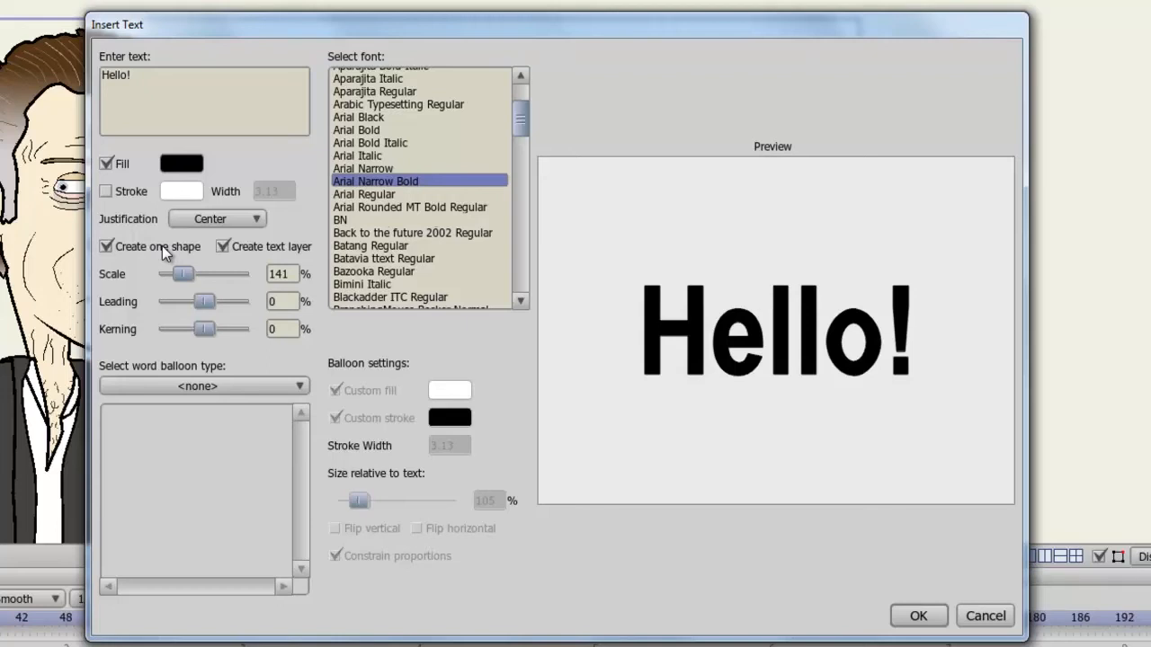
- Add the Standard_01_Top_Bottom word balloon around the text and insert it into the scene
left_click(234, 383)
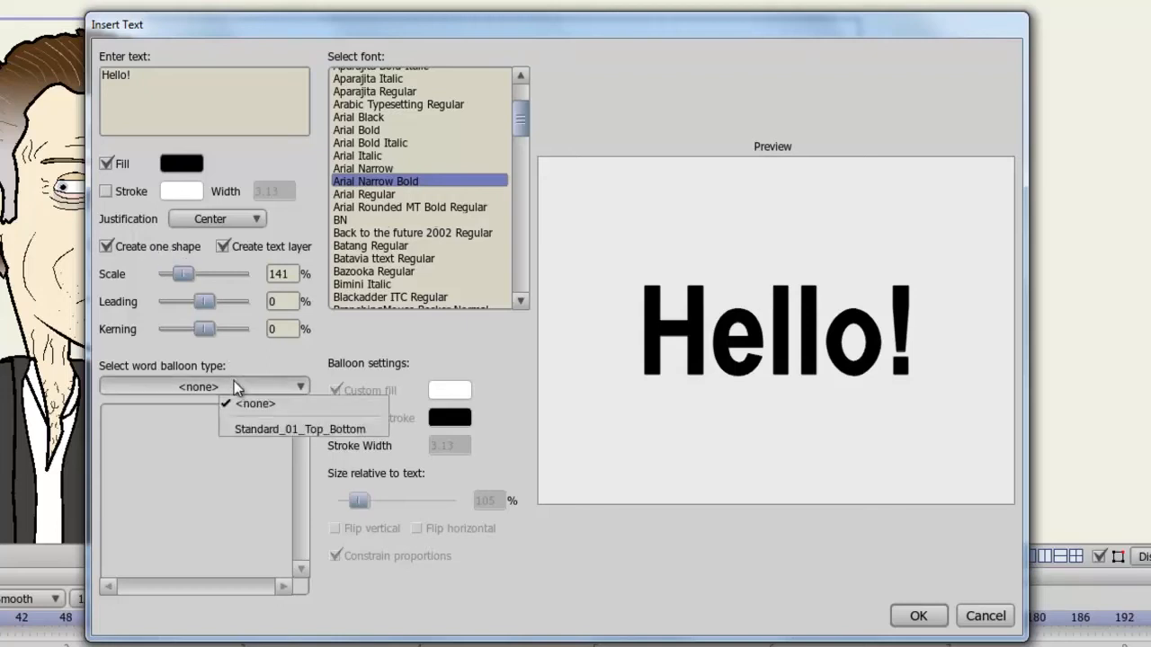
left_click(242, 427)
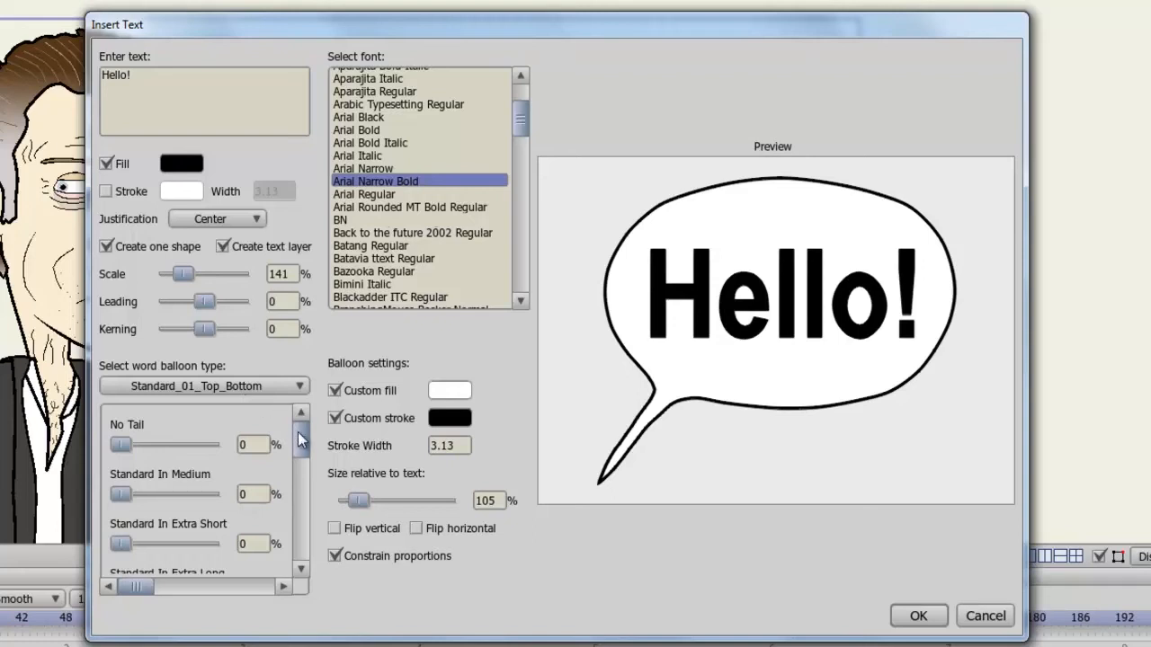
mouse_move(297, 432)
left_mouse_down()
mouse_move(294, 551)
mouse_move(303, 430)
left_mouse_up()
left_click(926, 617)
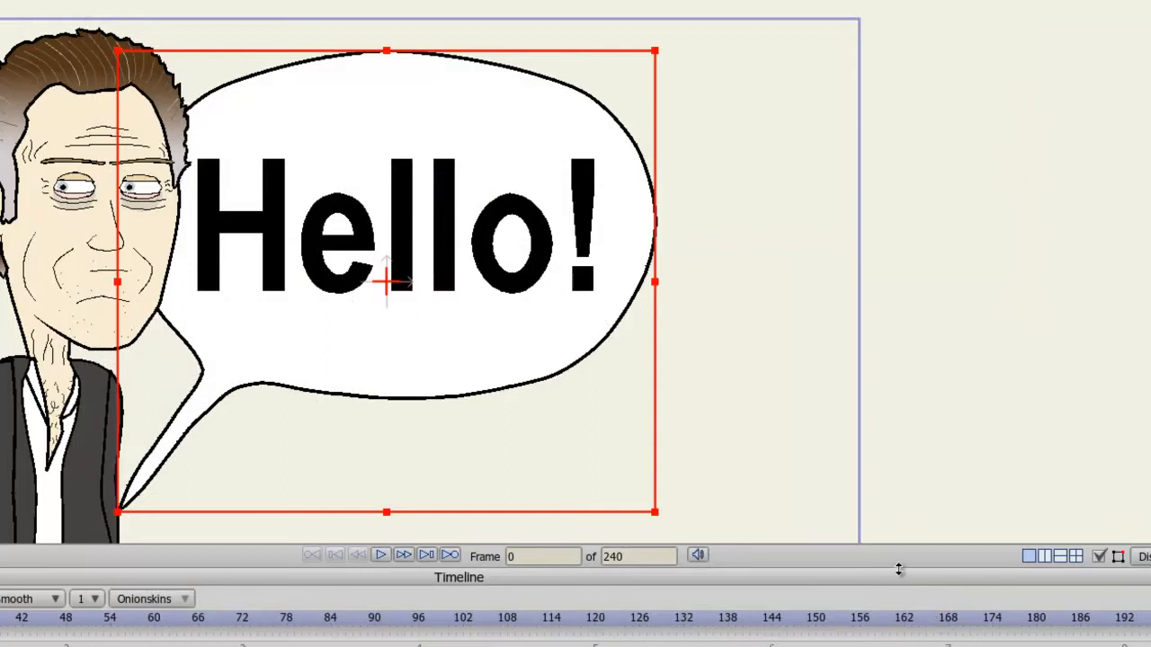
- Move the Hello! balloon up beside the character, scale it down in proportion and reposition it closer to his head
left_click_drag(466, 320, 563, 170)
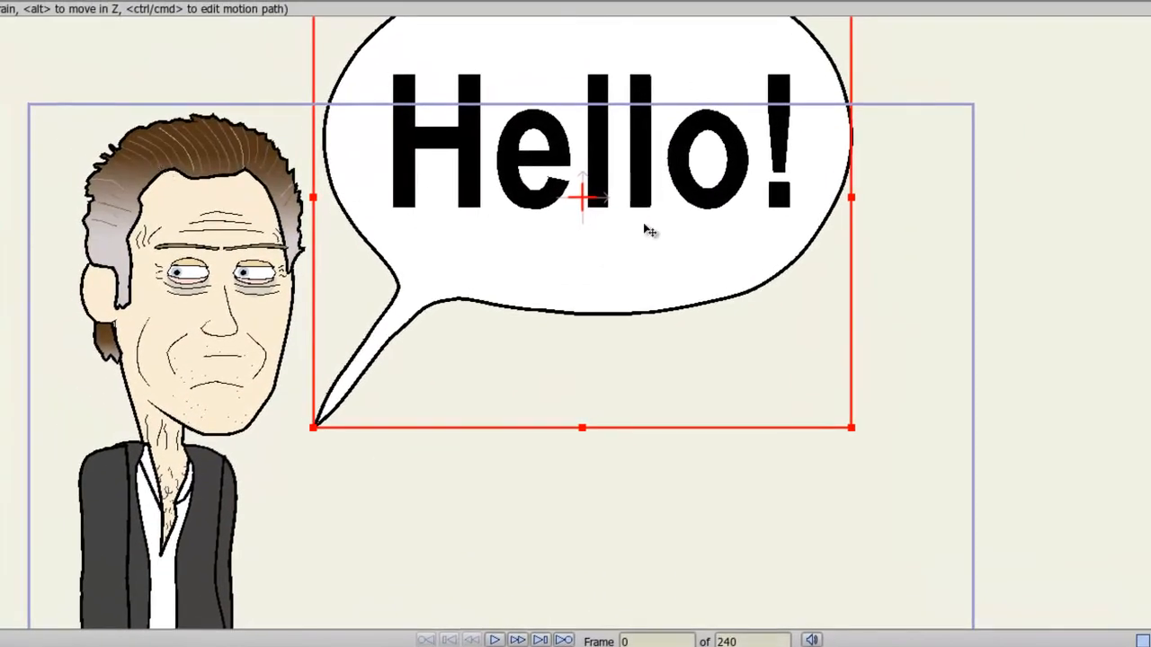
left_click_drag(852, 428, 753, 320)
left_click_drag(657, 234, 542, 260)
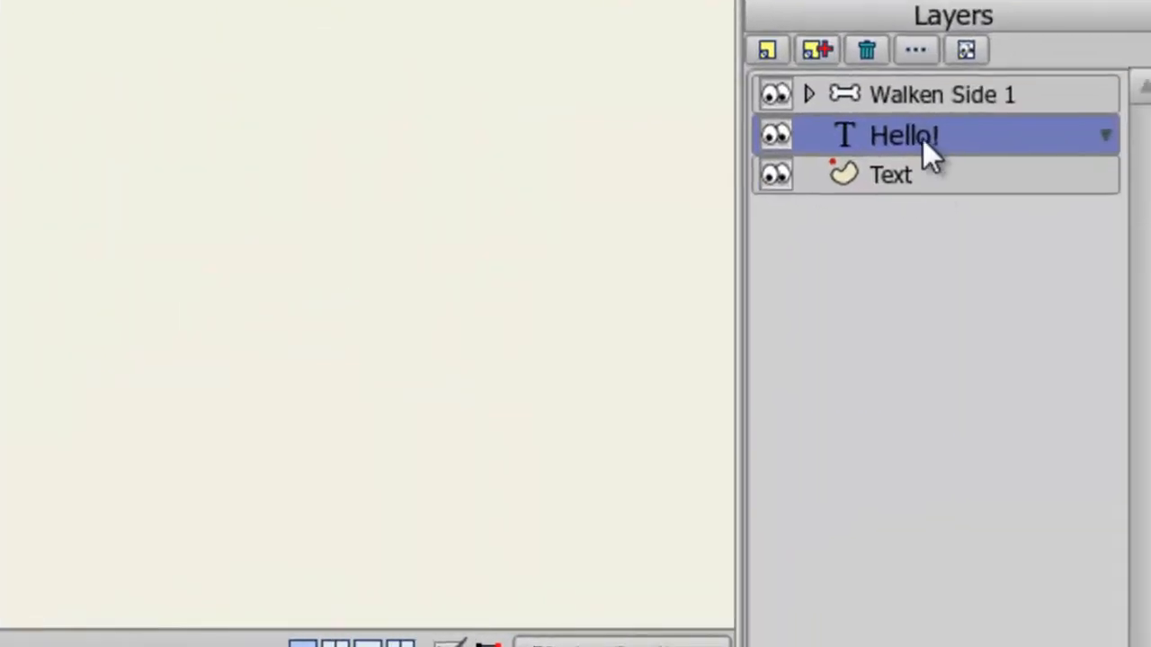
- Open the text settings of the Hello! layer
double_click(923, 139)
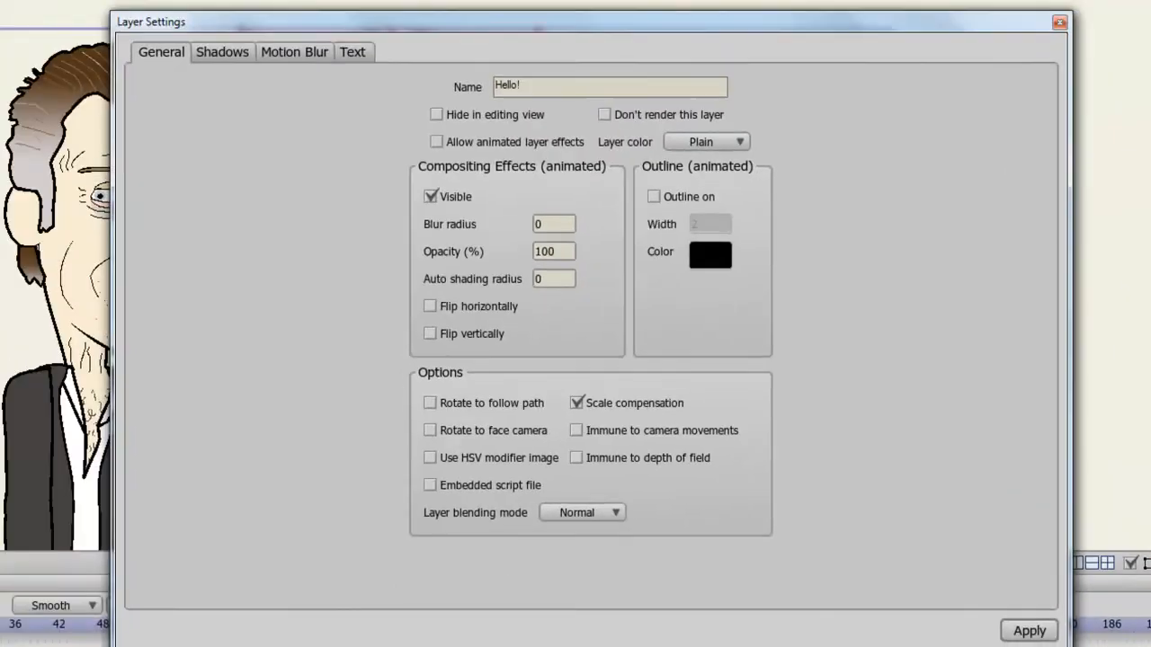
left_click(352, 52)
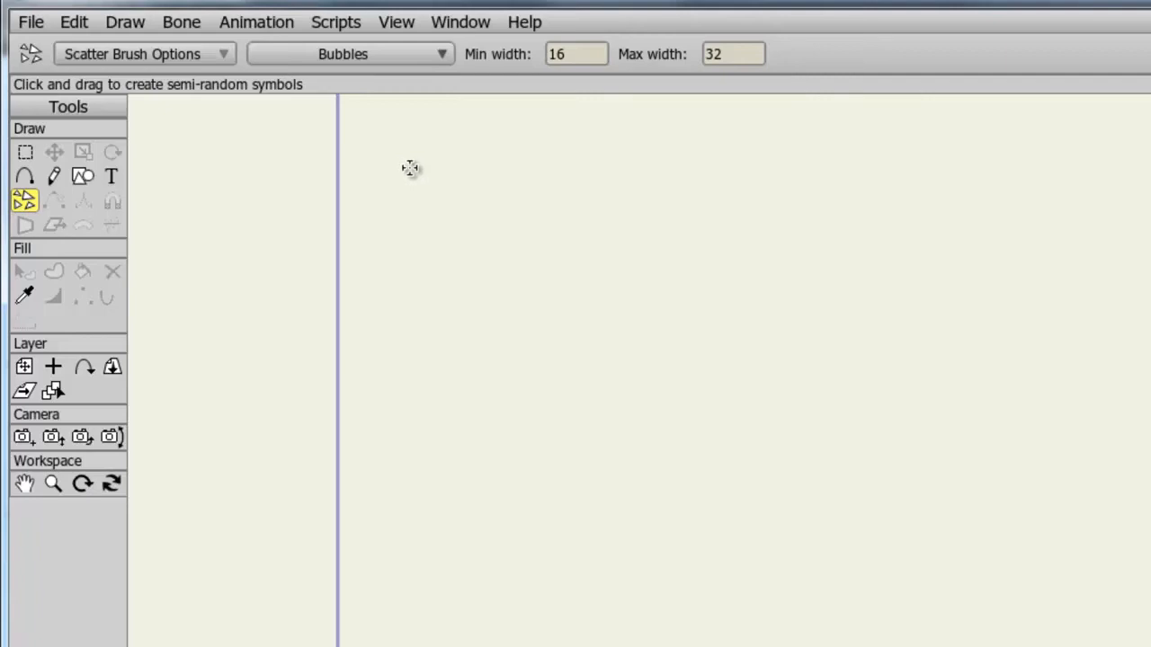
- Paint a long winding trail of Bubbles across the canvas with Scatter Brush, and inspect the brush's jitter, spacing and width settings
mouse_move(410, 168)
left_mouse_down()
mouse_move(534, 240)
mouse_move(1002, 334)
mouse_move(842, 506)
mouse_move(578, 613)
mouse_move(601, 640)
mouse_move(1124, 629)
left_mouse_up()
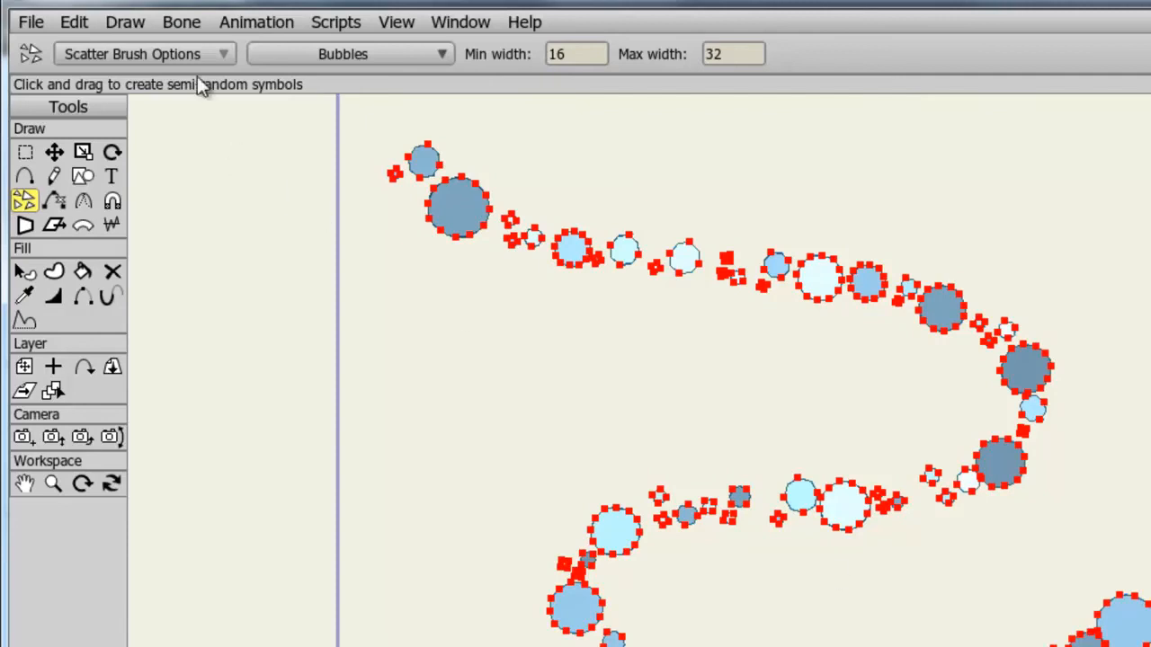
left_click(218, 51)
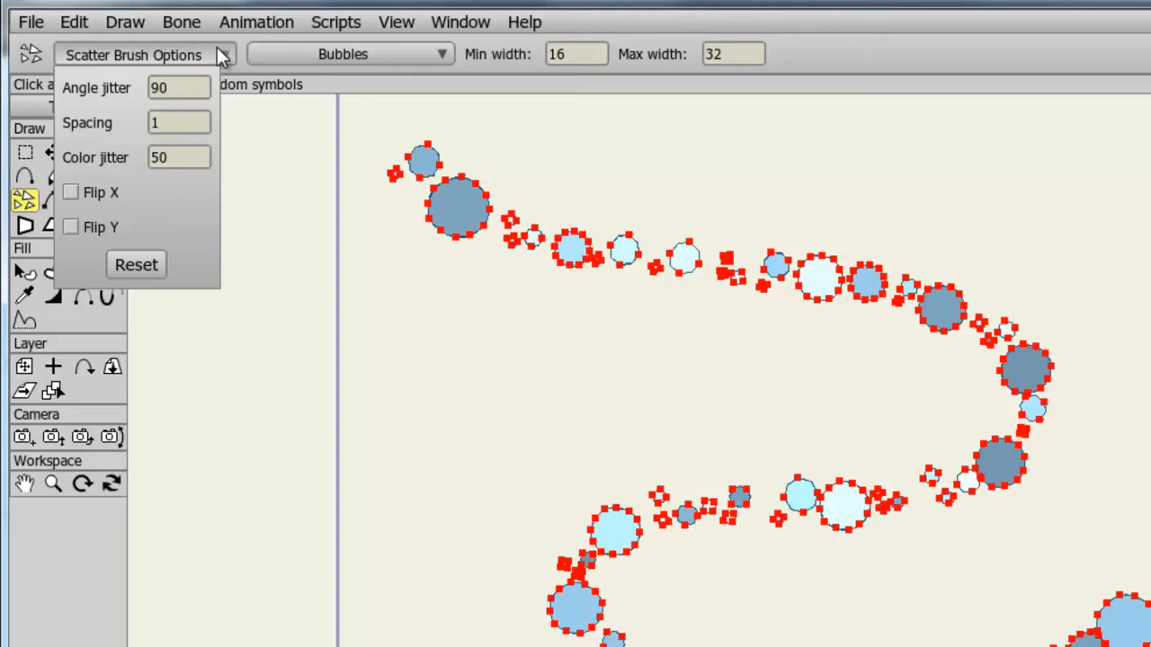
left_click(570, 46)
left_click(723, 52)
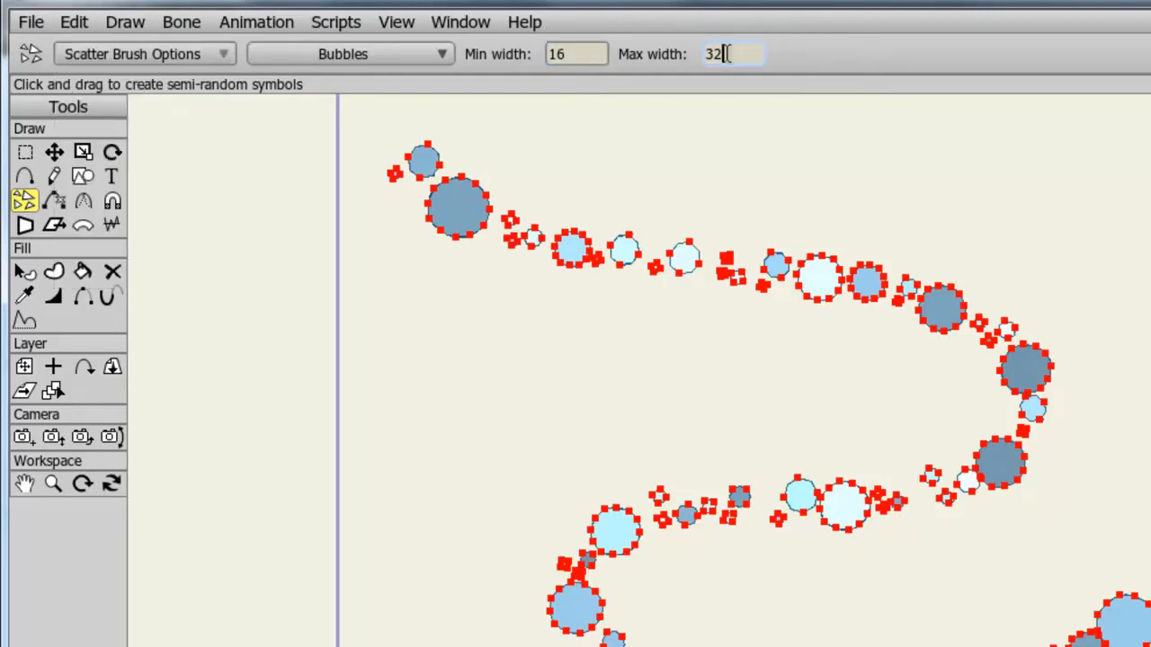
- Switch the Scatter Brush to Use Clipboard and paint a curved trail of the copied shape beside the bubbles
left_click(433, 52)
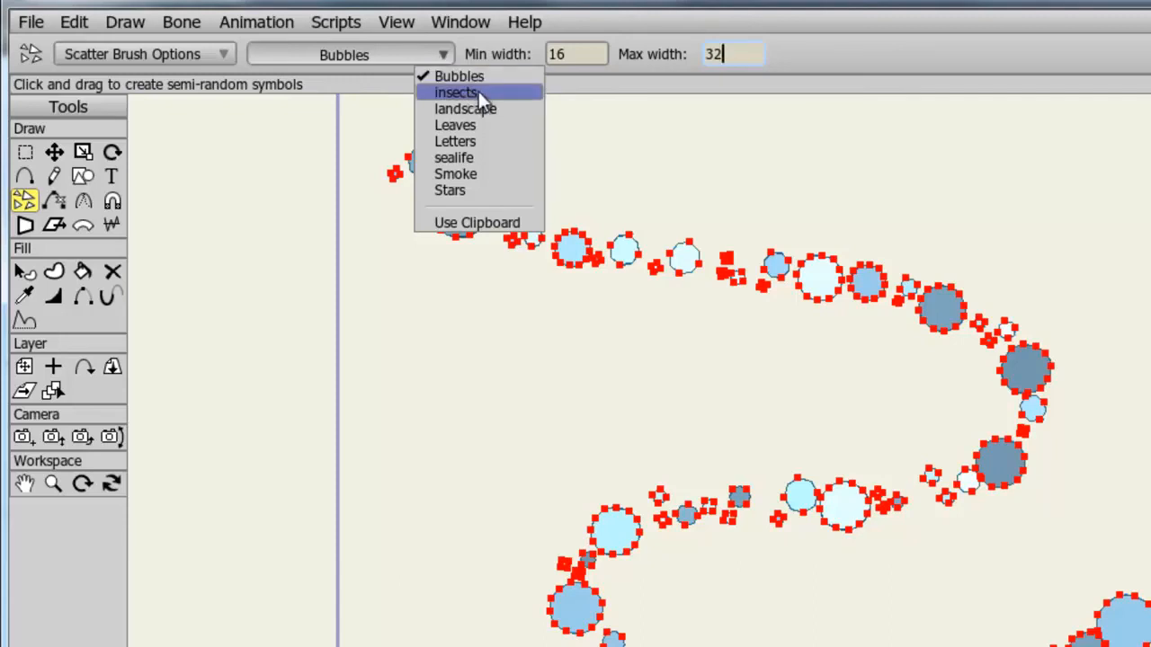
left_click(494, 218)
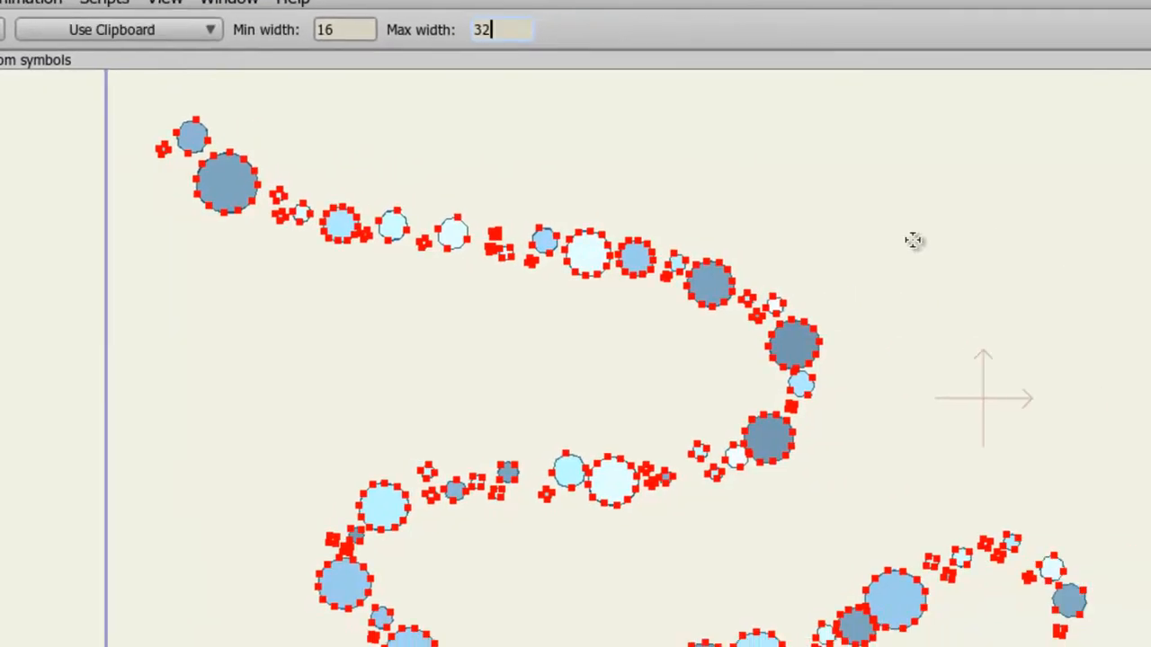
mouse_move(901, 163)
left_mouse_down()
mouse_move(1150, 405)
mouse_move(1150, 646)
left_mouse_up()
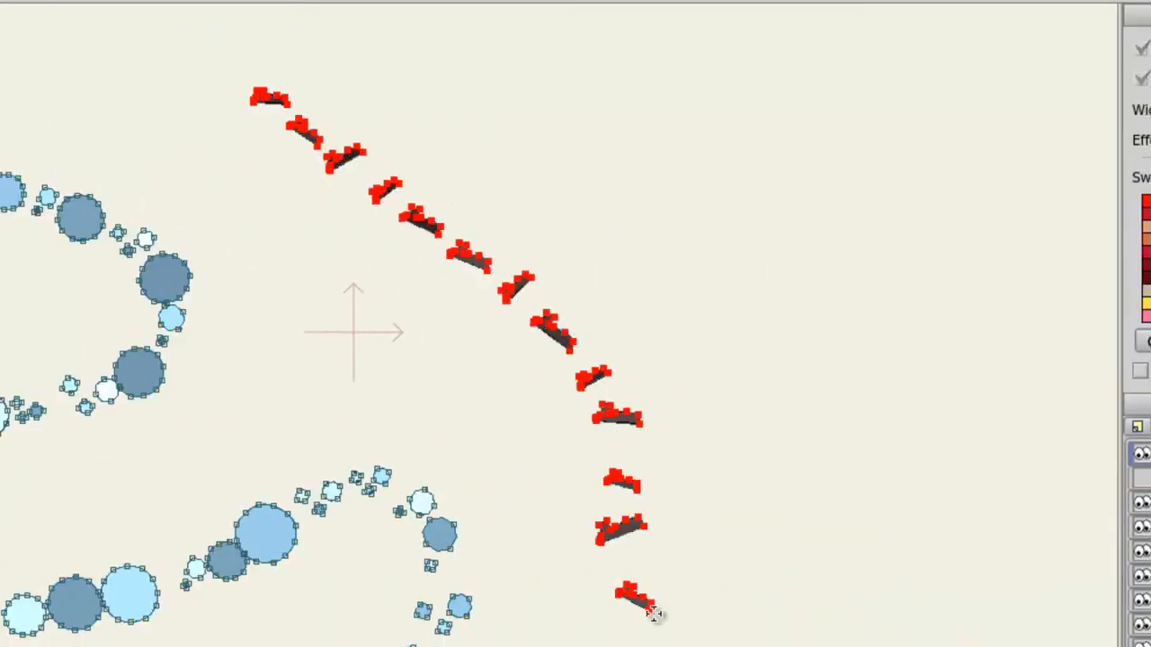
- Extend the curved trail of the copied shape with Scatter Brush and inspect the scattered copies up close
mouse_move(654, 615)
left_mouse_down()
mouse_move(900, 542)
mouse_move(840, 237)
mouse_move(748, 159)
mouse_move(601, 191)
mouse_move(732, 452)
left_mouse_up()
key("plus")
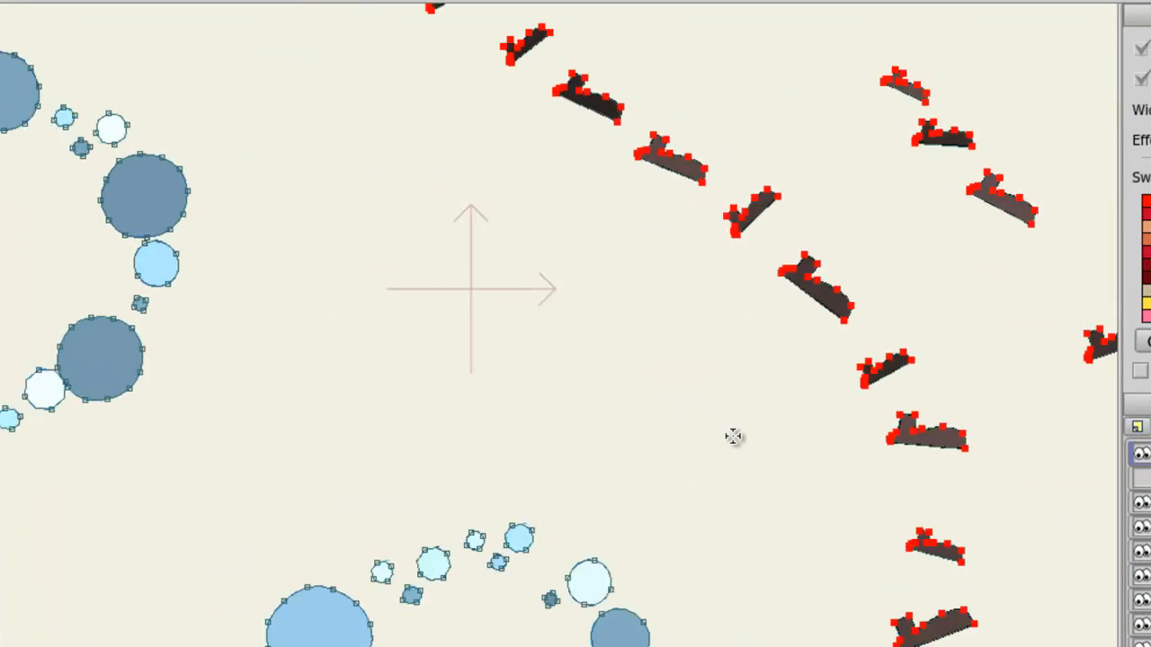
left_click_drag(810, 346, 226, 404)
scroll(226, 404, "up", 3)
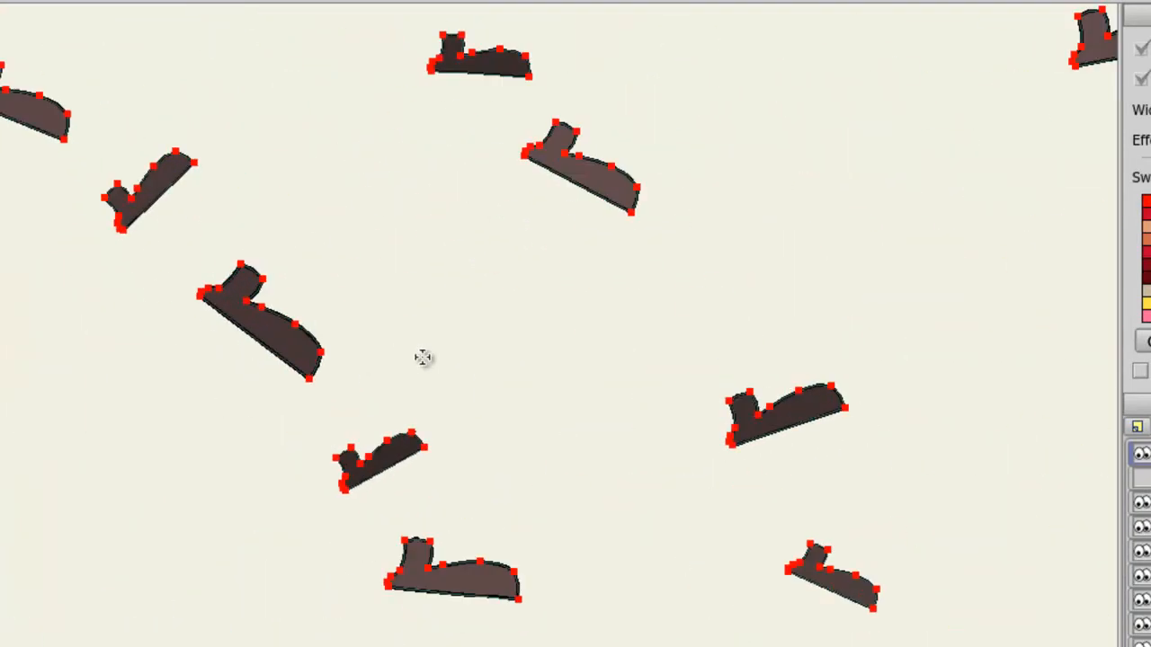
left_click_drag(422, 358, 247, 373)
scroll(247, 373, "up", 2)
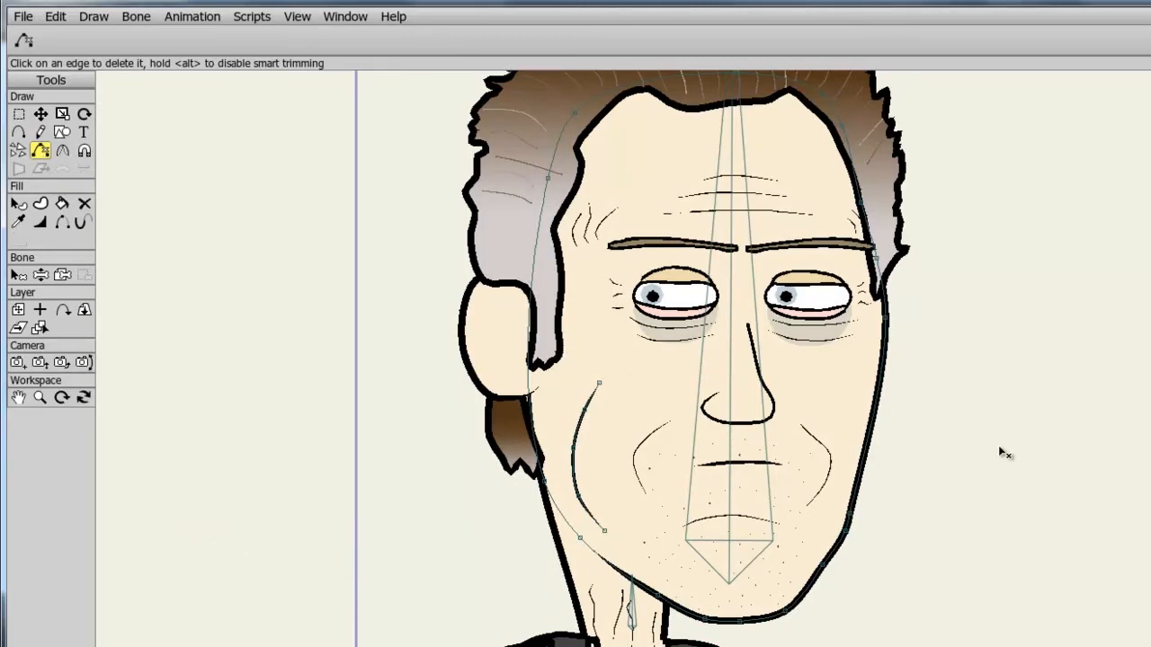
- Delete the cheek edge of the face outline with smart trimming and rejoin its open ends with Add Point
left_click(875, 422)
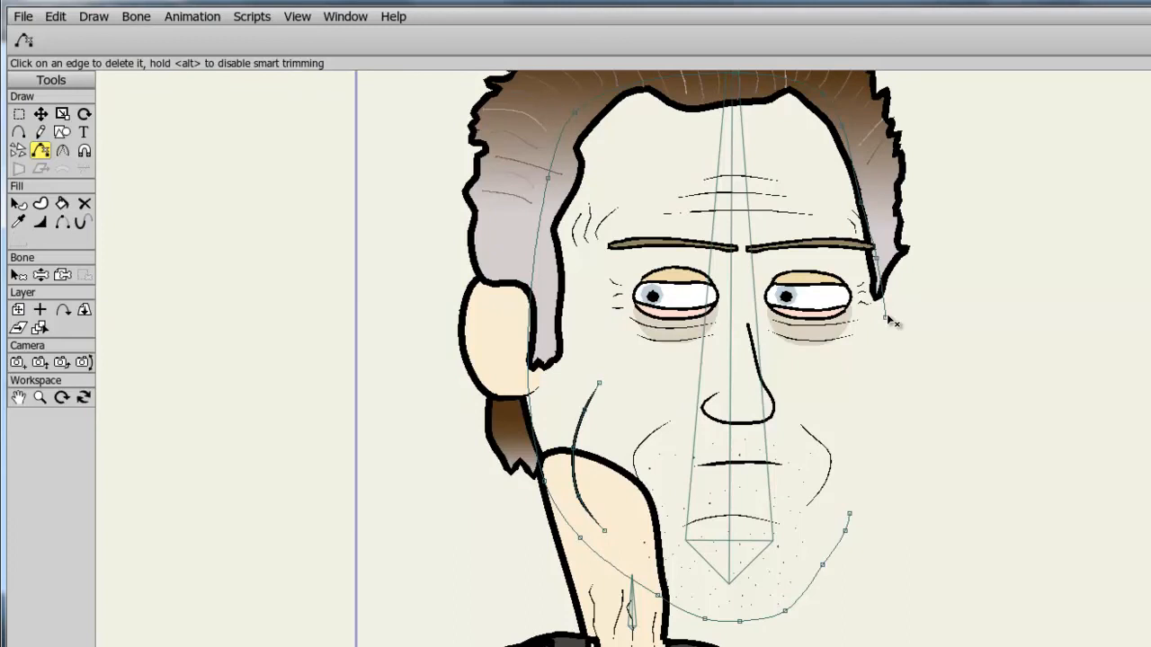
left_click(19, 132)
mouse_move(886, 316)
left_mouse_down()
mouse_move(902, 376)
mouse_move(849, 513)
left_mouse_up()
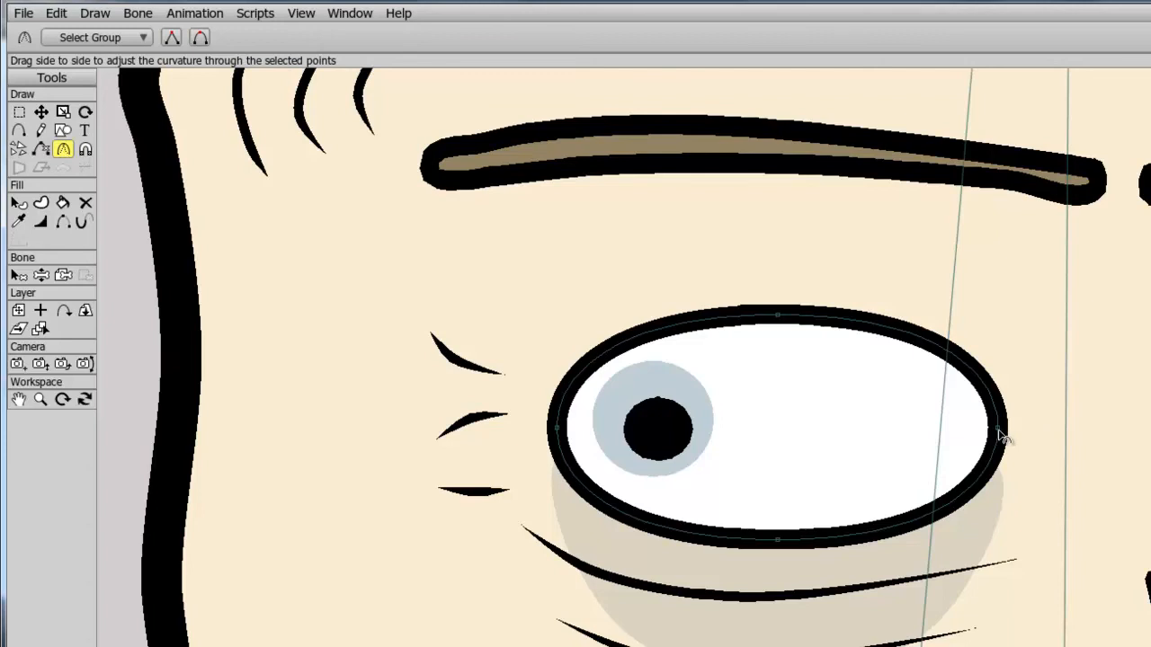
- Adjust the curvature at the eye outline's inner corner point, trying Peak and finishing with Smooth
left_click_drag(1002, 436, 619, 508)
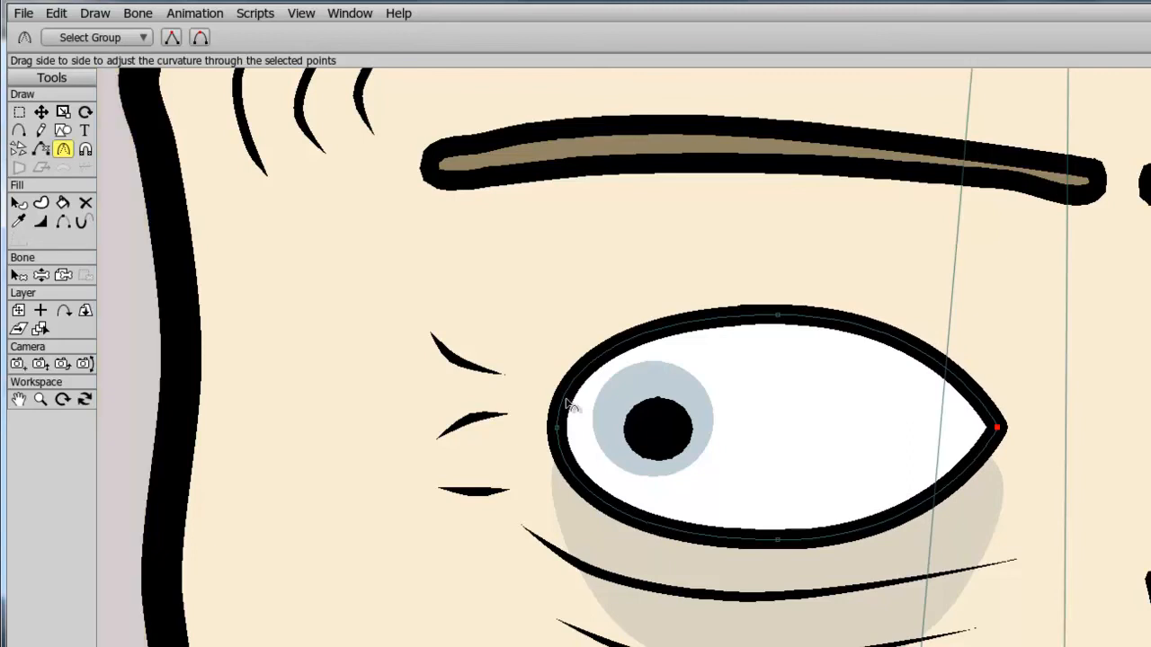
left_click(200, 39)
left_click(173, 37)
left_click(198, 41)
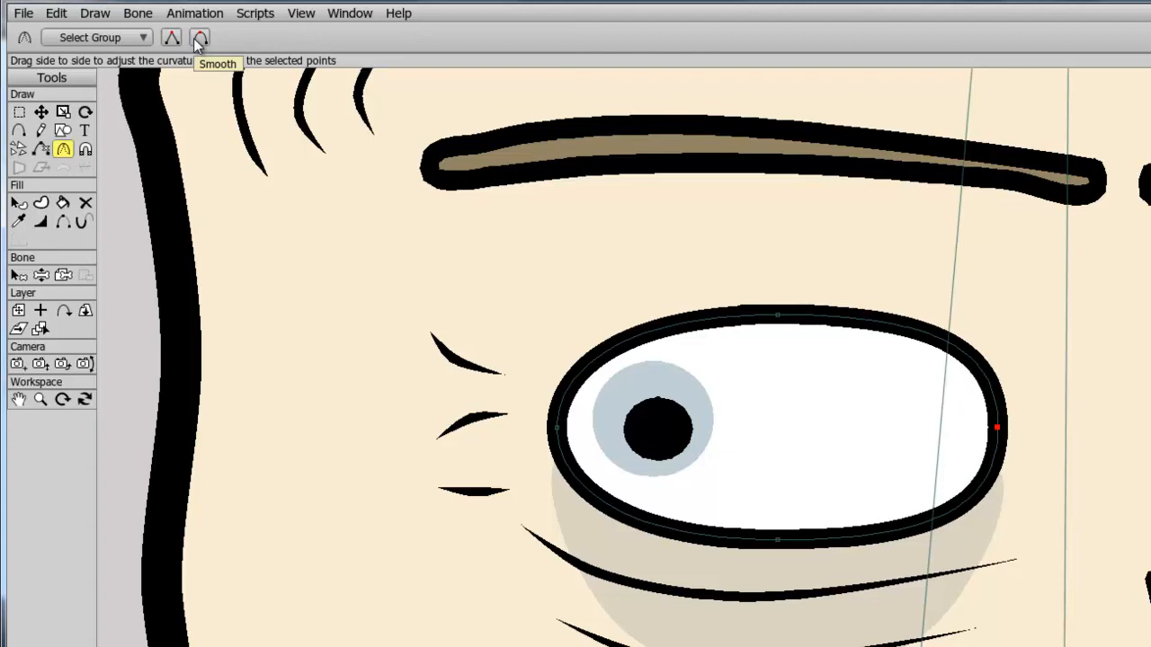
- Select all points of both eye outlines and adjust their curvature together
left_click(18, 112)
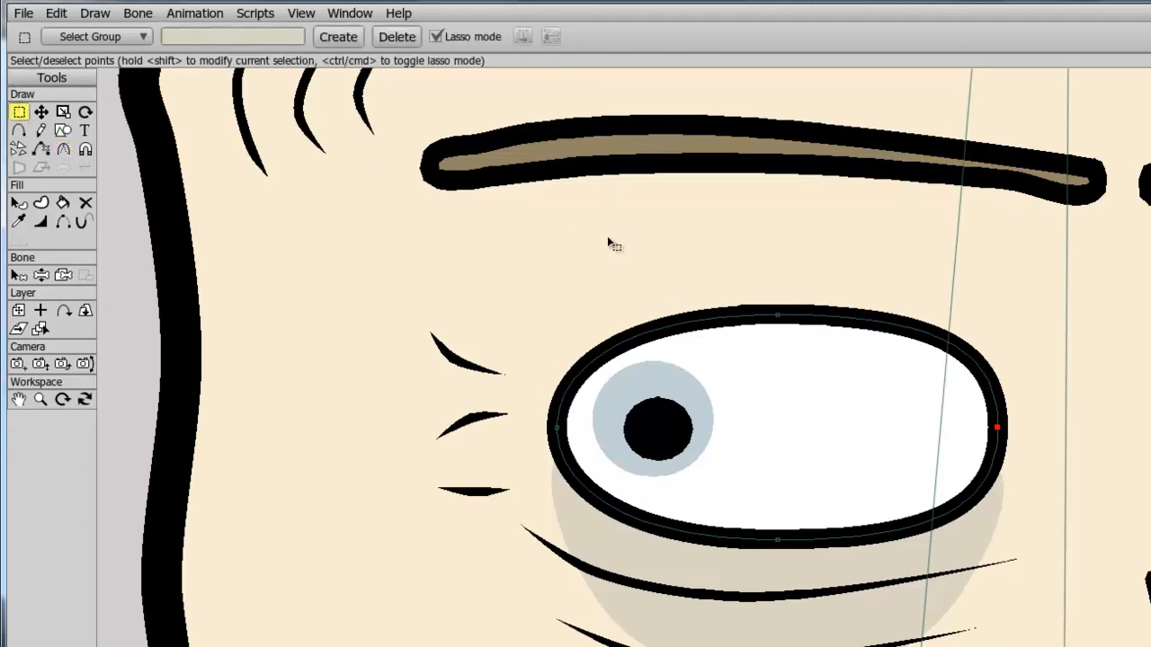
key("ctrl+a")
left_click_drag(715, 252, 458, 223)
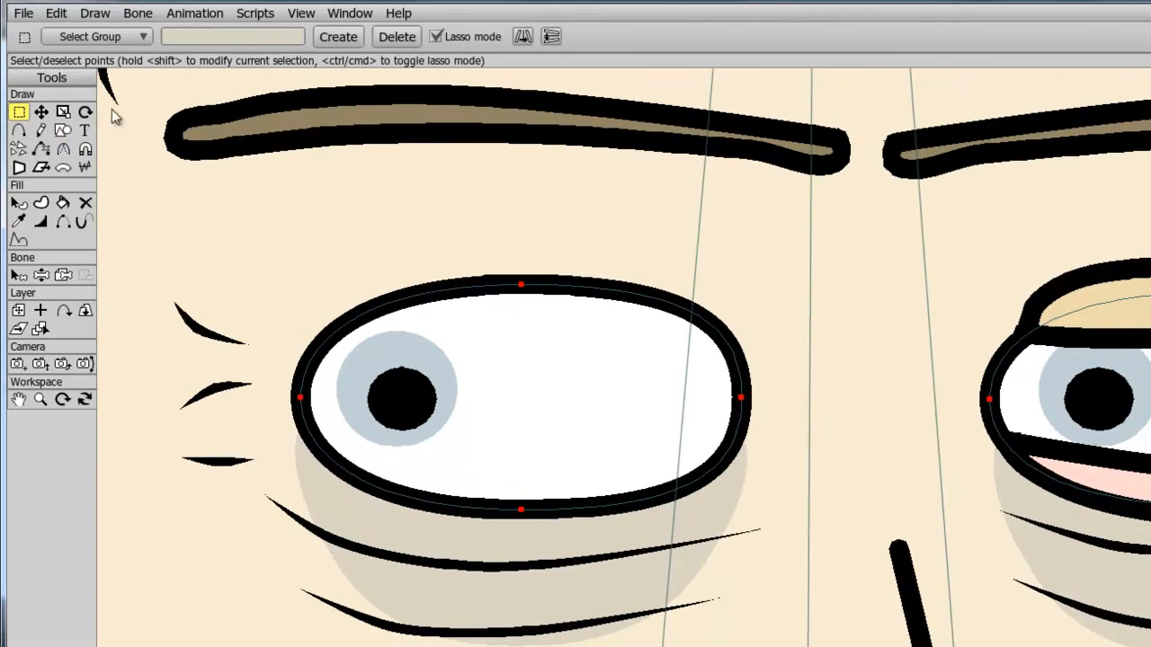
left_click(63, 151)
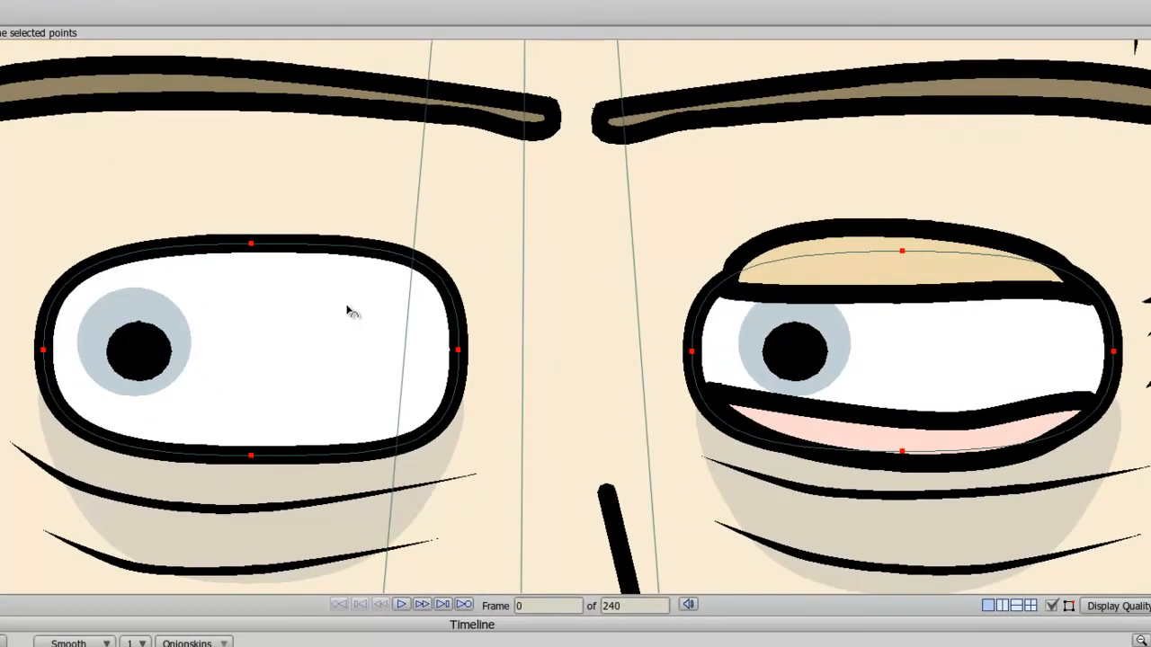
left_click_drag(347, 312, 390, 347)
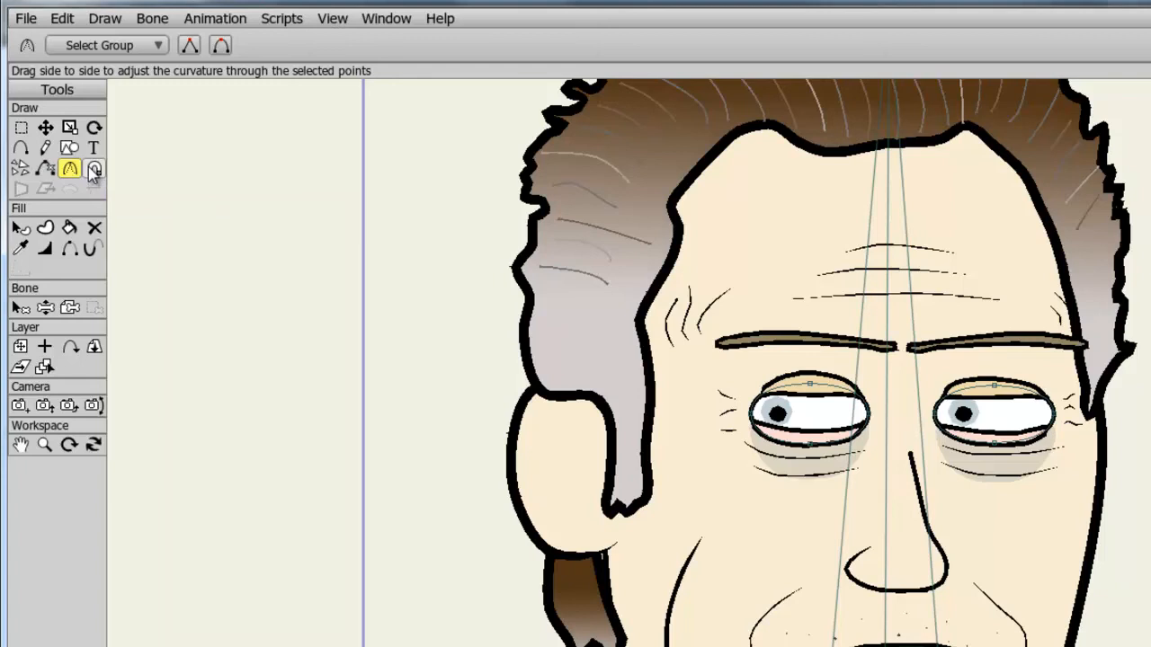
- Shift the points of both eye outlines together with Magnet at a radius of 0.50
left_click(94, 169)
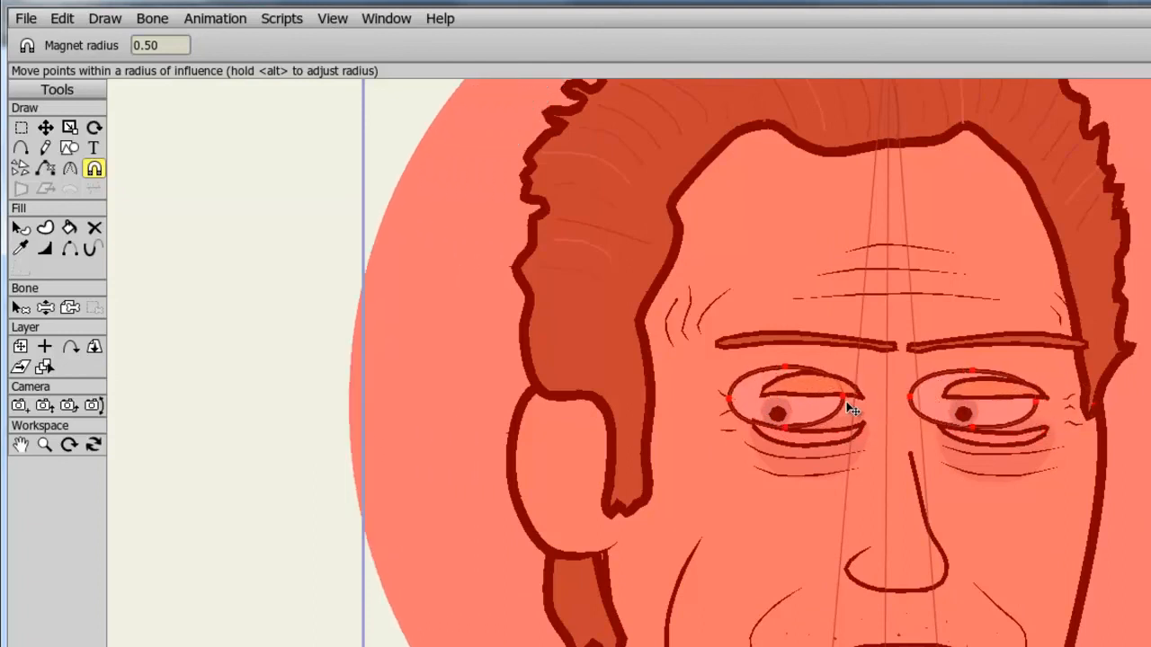
left_click_drag(852, 410, 900, 436)
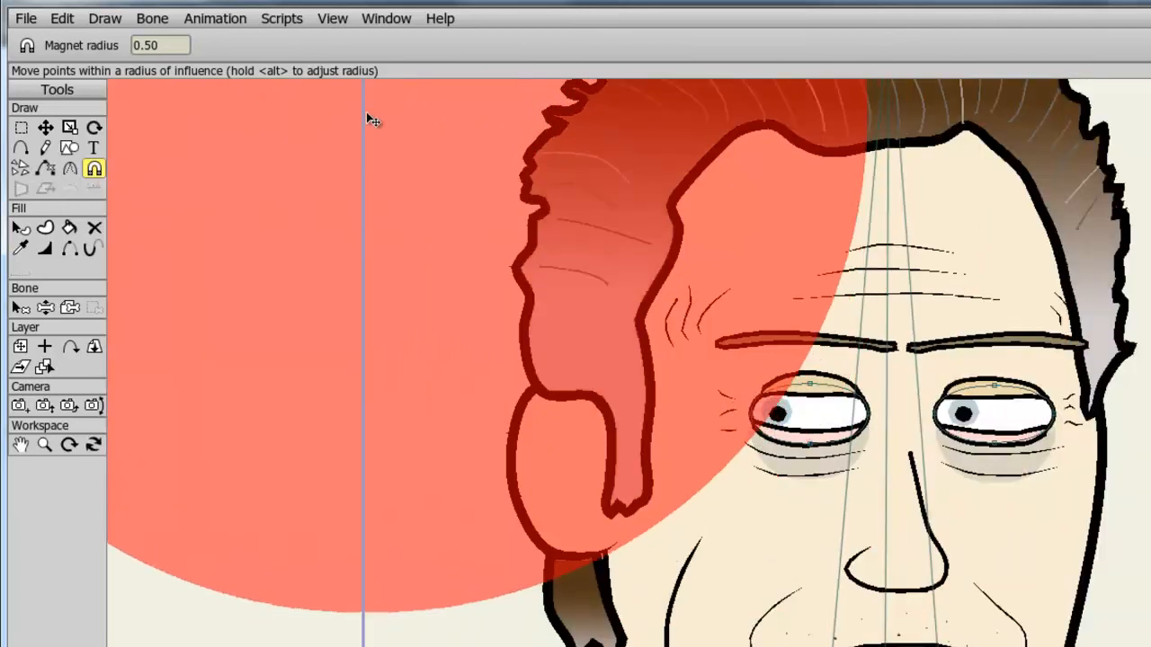
- Set the magnet radius to 0.1 and pull the eye outline points around the bridge of the nose
left_click(145, 40)
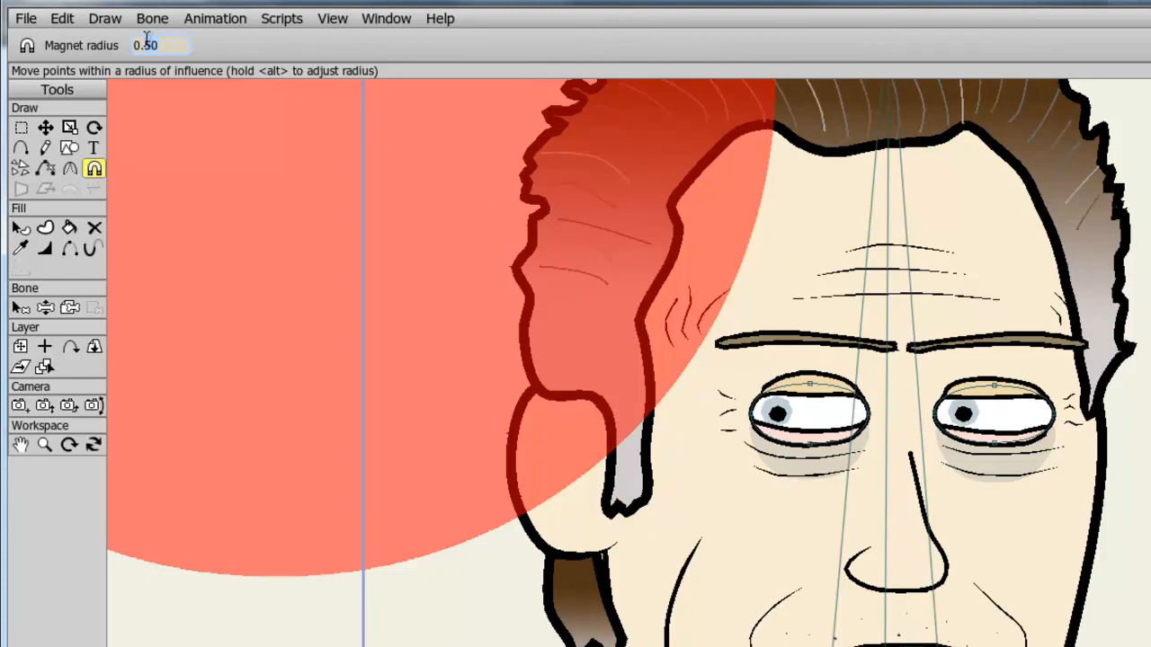
type("0.1")
key("Return")
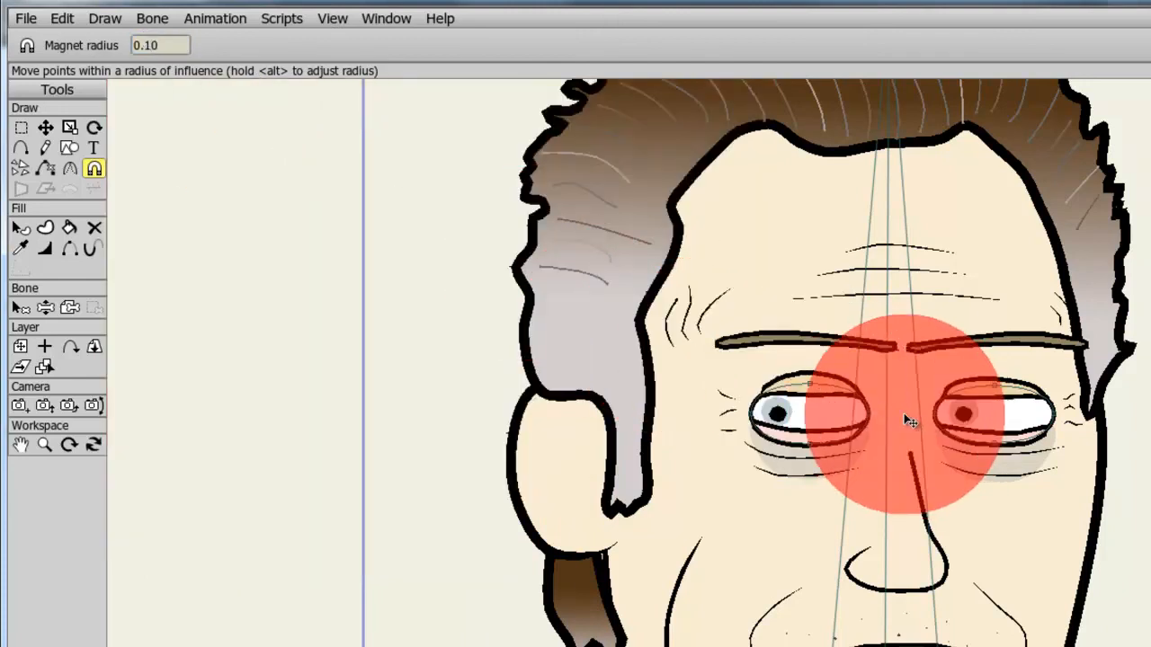
mouse_move(899, 413)
left_mouse_down()
mouse_move(931, 410)
mouse_move(897, 405)
mouse_move(888, 416)
mouse_move(916, 416)
mouse_move(908, 401)
mouse_move(886, 409)
mouse_move(898, 424)
mouse_move(917, 413)
mouse_move(895, 414)
left_mouse_up()
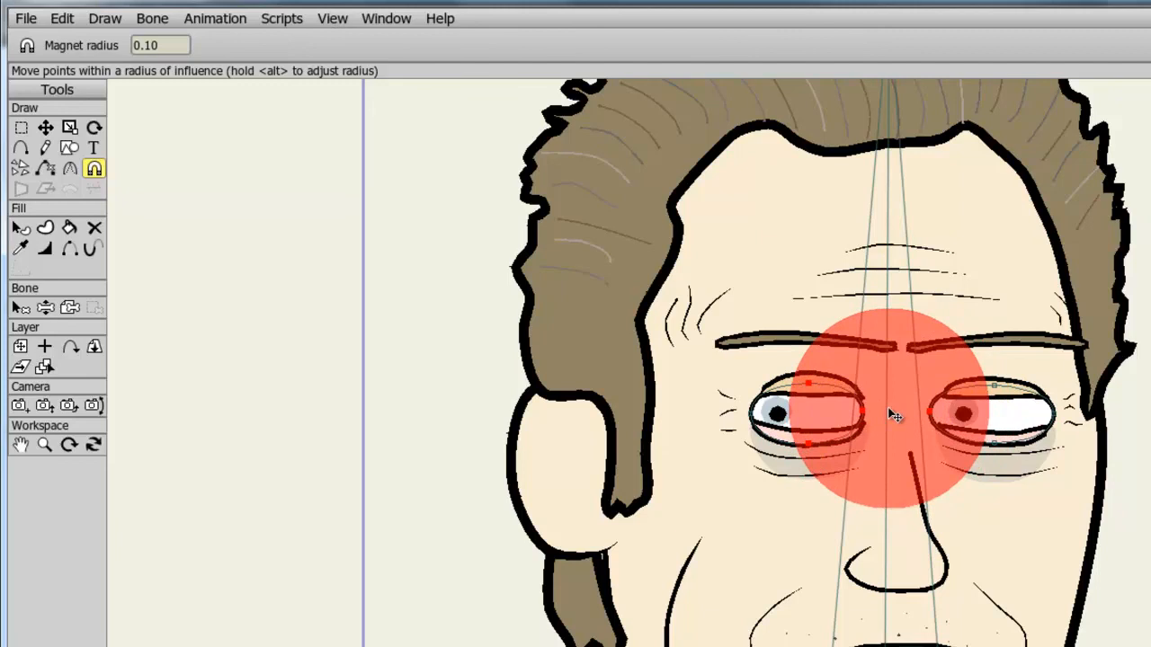
left_click_drag(895, 414, 904, 416)
mouse_move(908, 424)
left_mouse_down()
mouse_move(876, 421)
mouse_move(896, 401)
mouse_move(914, 418)
mouse_move(873, 417)
mouse_move(899, 410)
left_mouse_up()
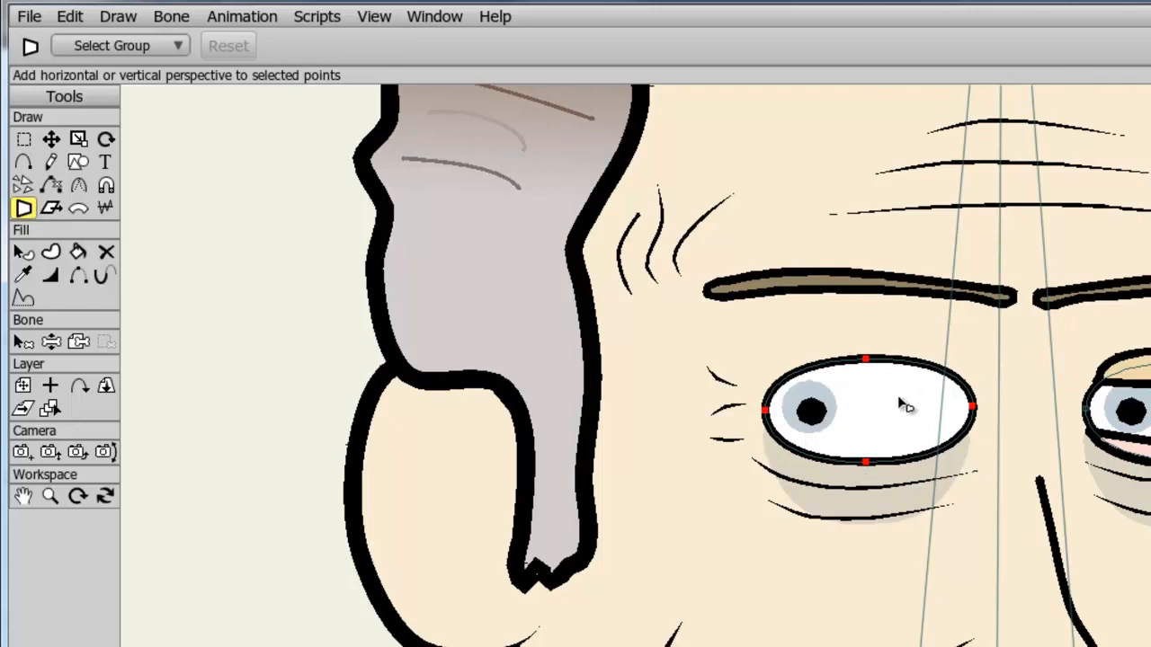
- Apply horizontal perspective to the selected eye outline's points, and skew the nose line's points
left_click_drag(935, 418, 827, 431)
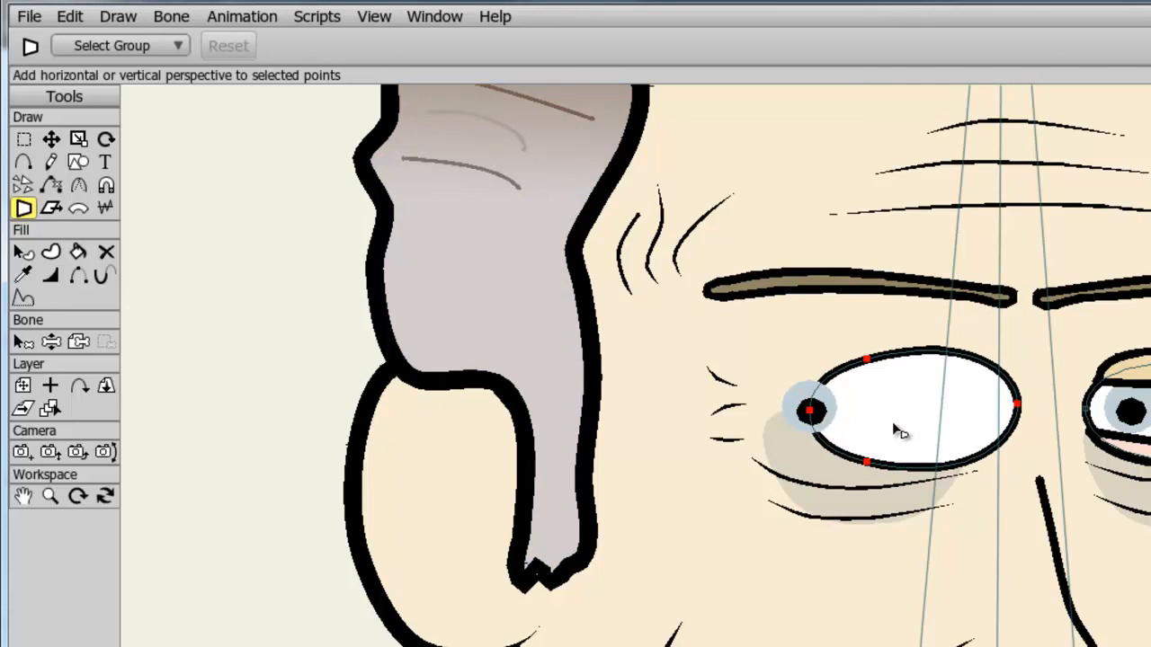
left_click_drag(927, 431, 1022, 445)
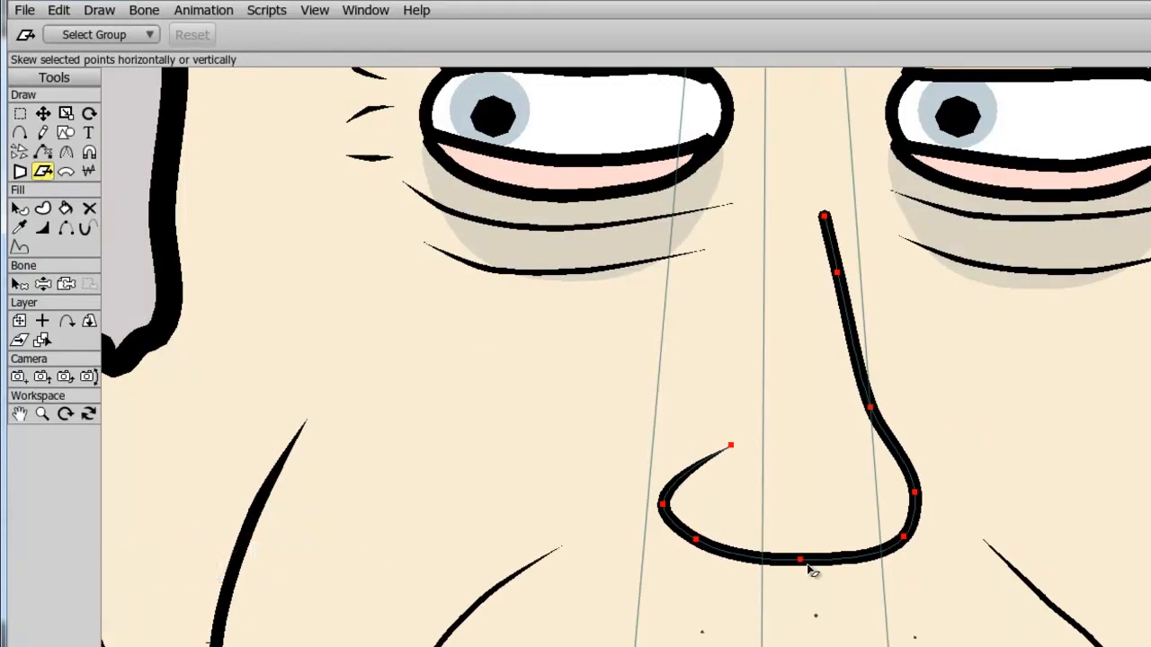
left_click_drag(812, 571, 904, 495)
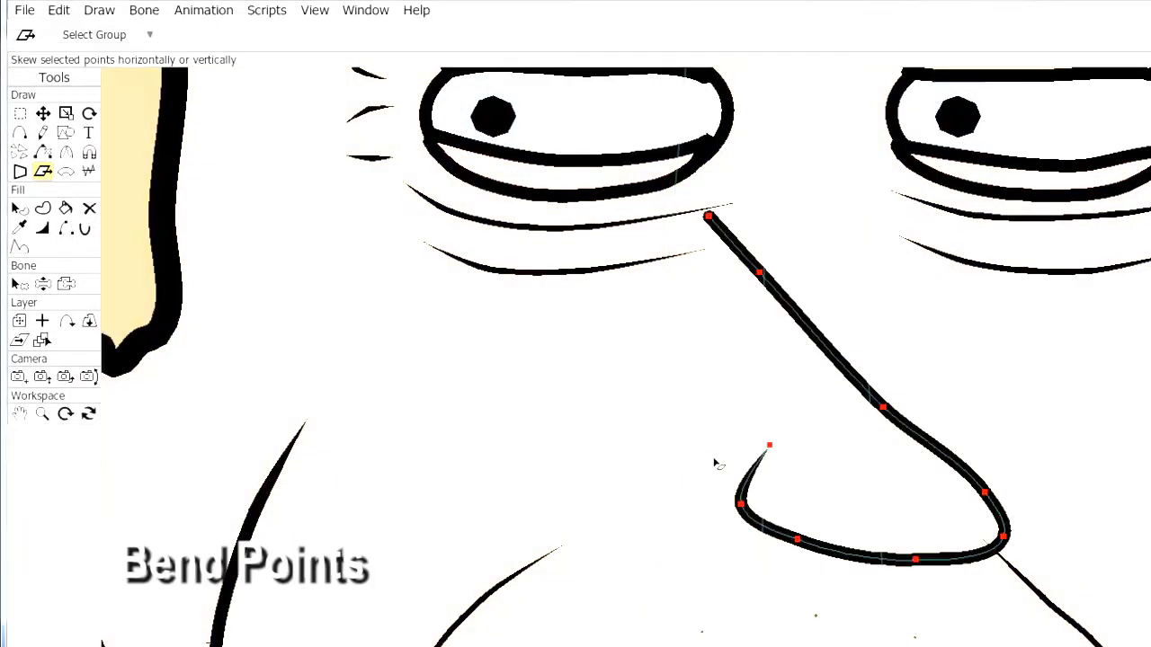
- Bend the nose line's points back and forth, vertically and horizontally, with Bend Points
left_click(66, 172)
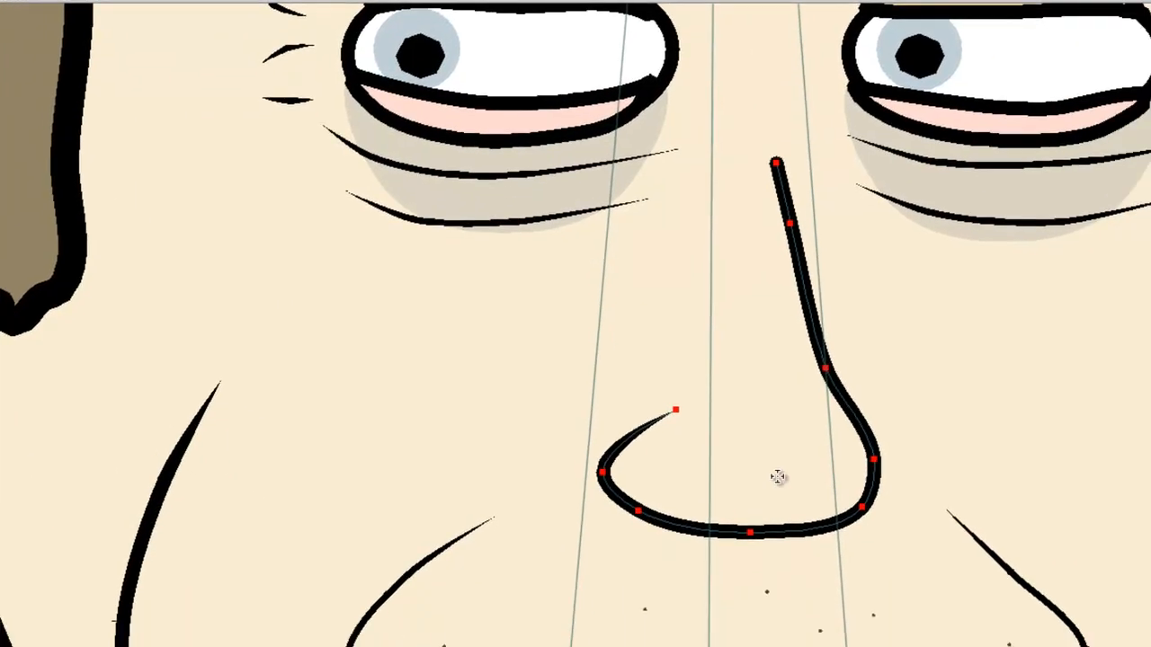
left_click_drag(807, 404, 850, 247)
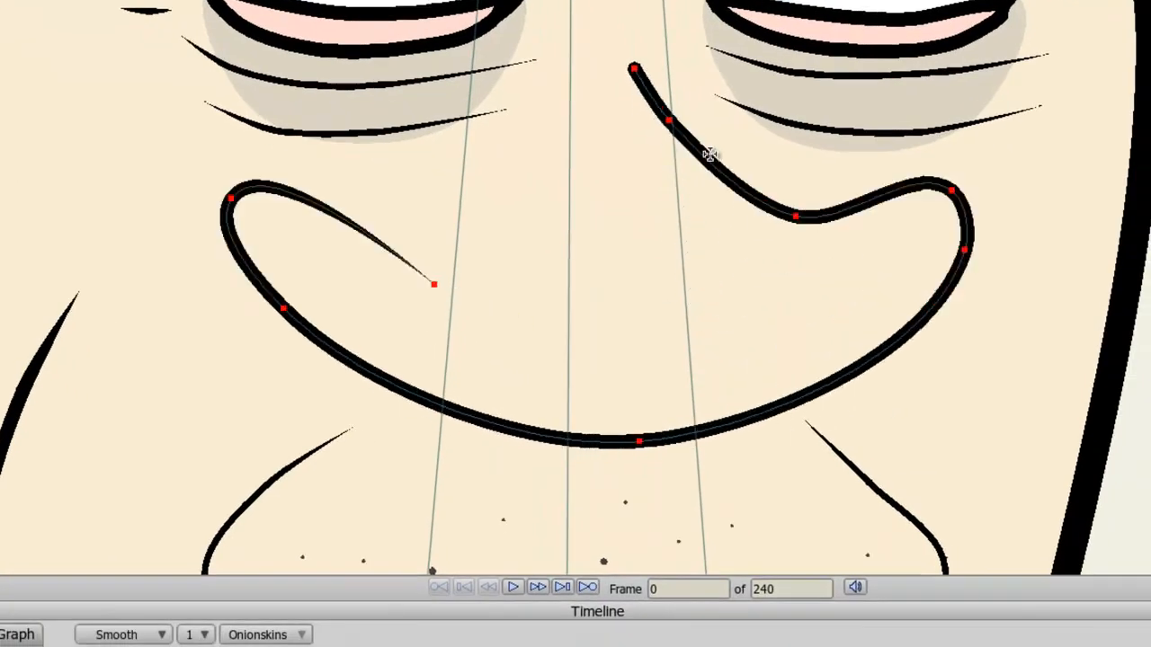
left_click_drag(711, 154, 689, 300)
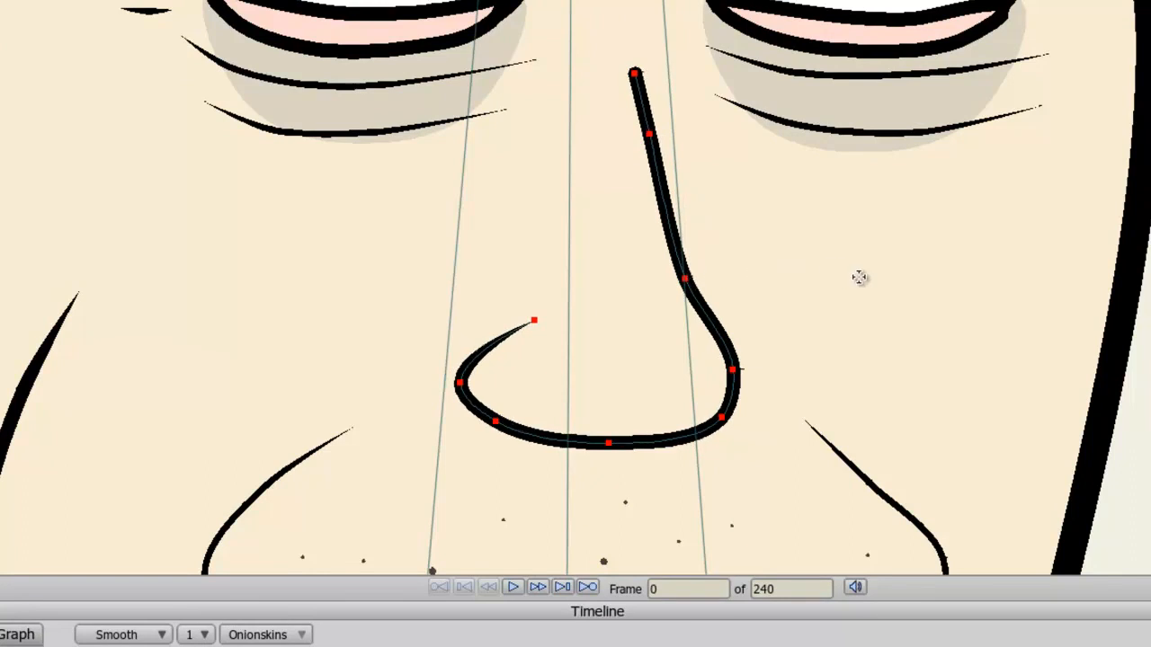
left_click_drag(874, 357, 716, 324)
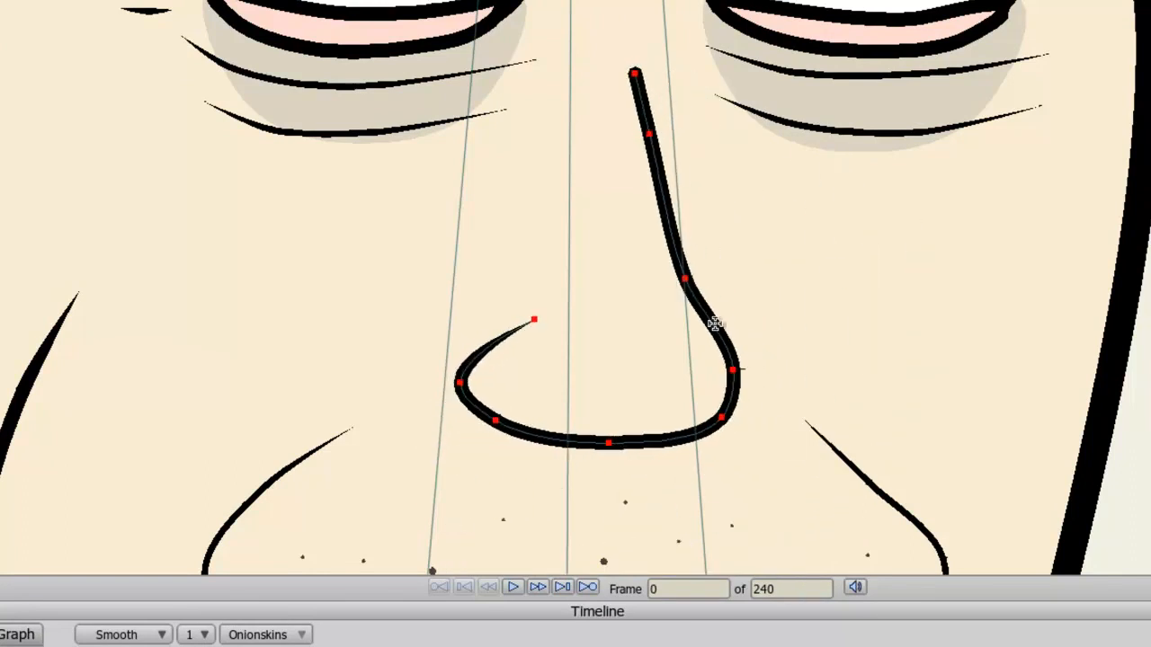
left_click_drag(469, 207, 441, 364)
left_click_drag(1030, 376, 1045, 398)
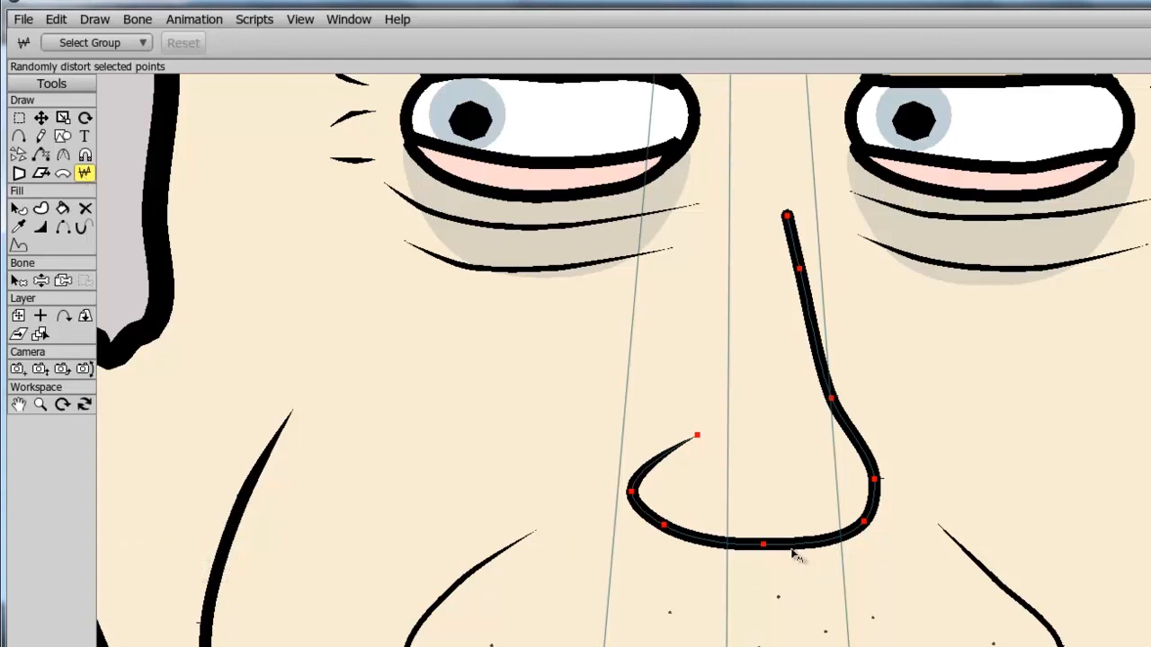
- Randomly distort the selected points of the nose line
left_click_drag(787, 554, 1108, 499)
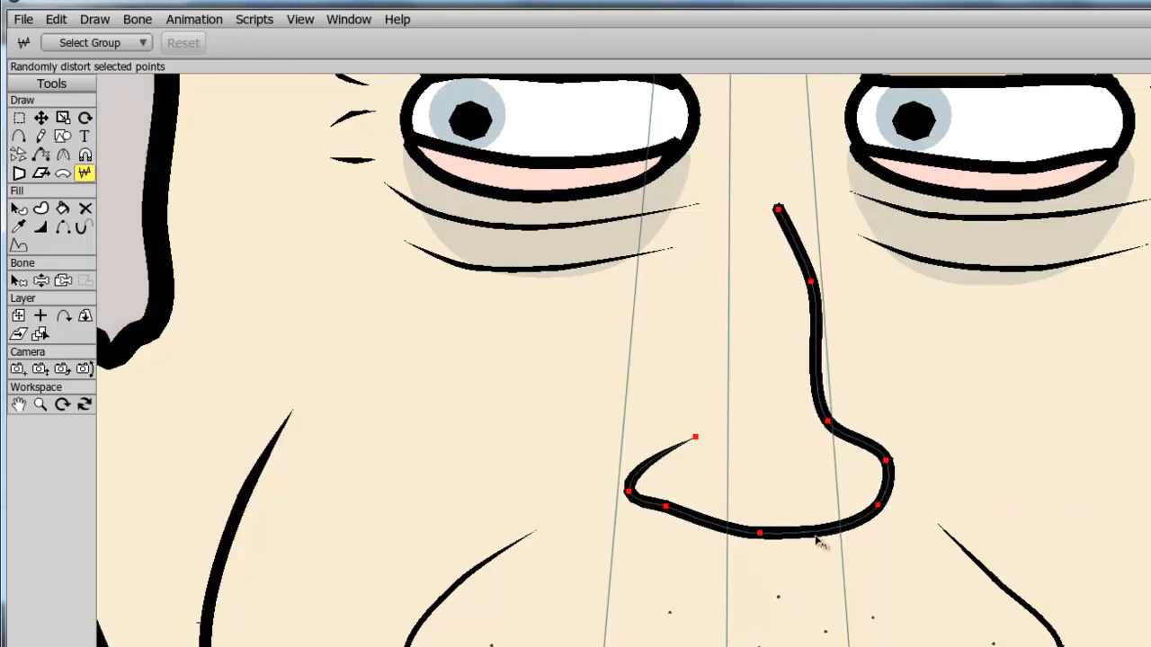
left_click_drag(801, 544, 789, 517)
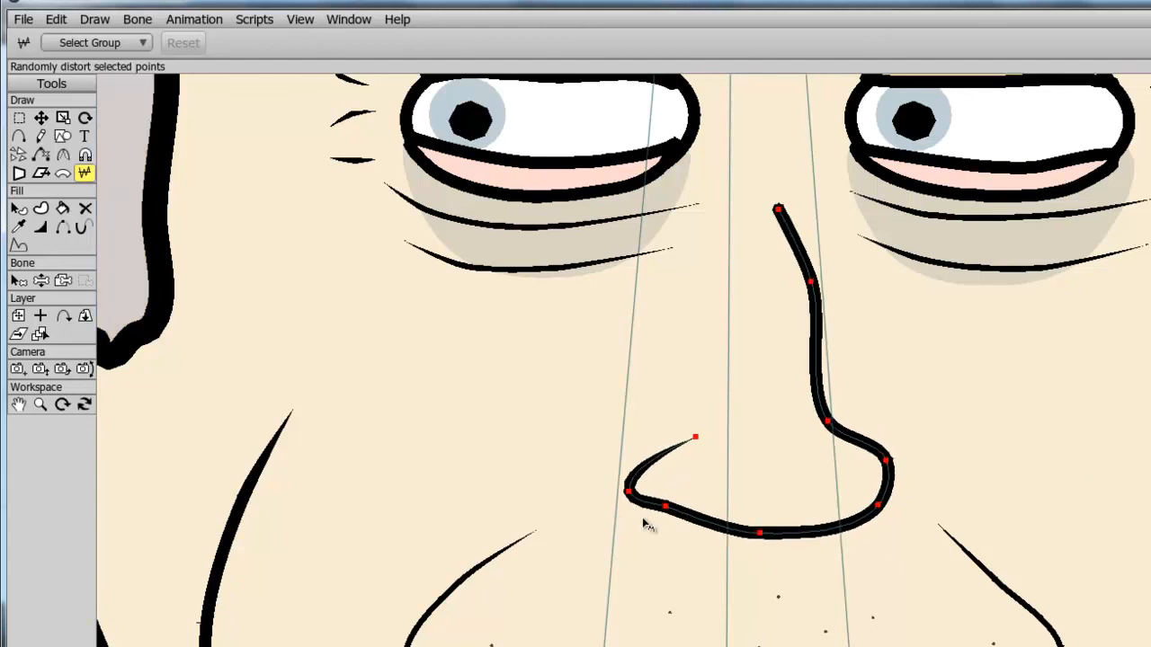